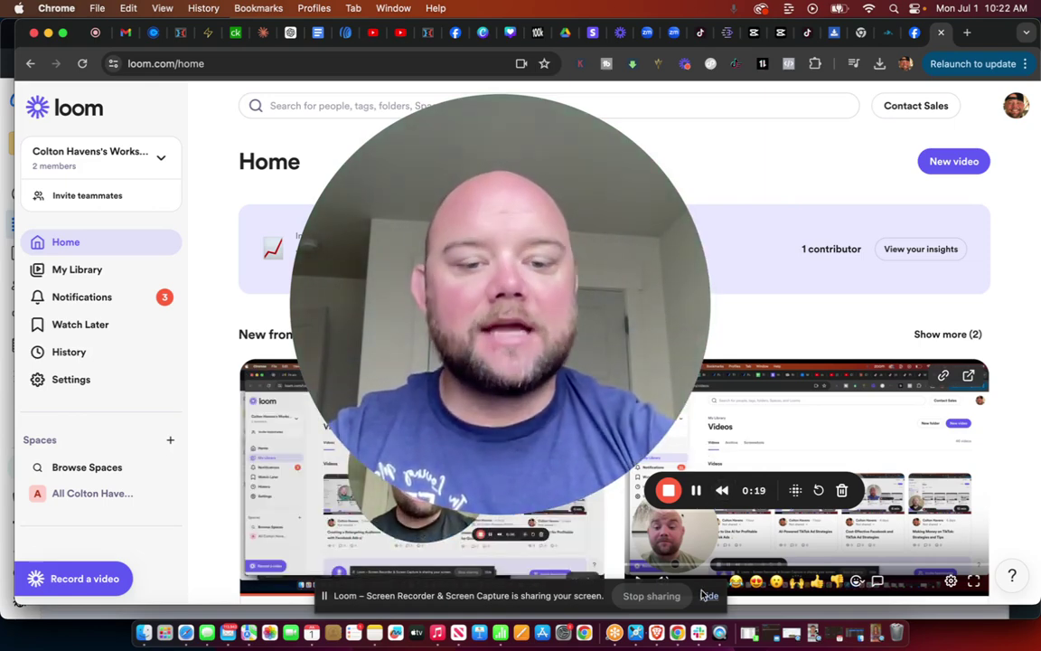
# Switch to Ads Manager in Brave and examine the ad sets' results, cost per result, amount spent and reporting date range.
pyautogui.click(656, 633)
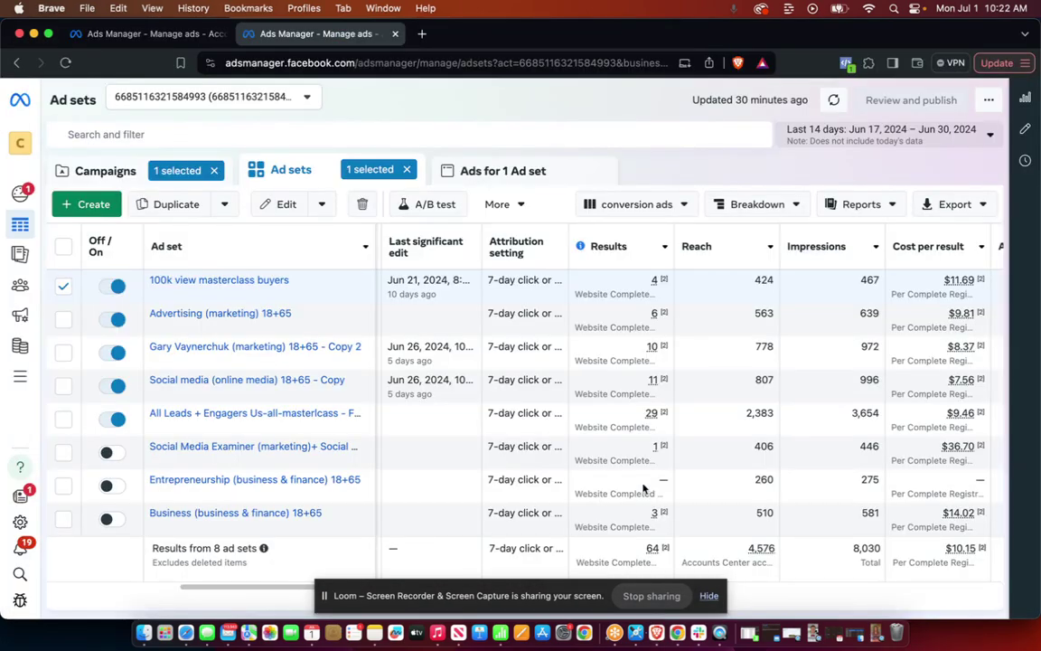
pyautogui.hscroll(1, 656, 393)
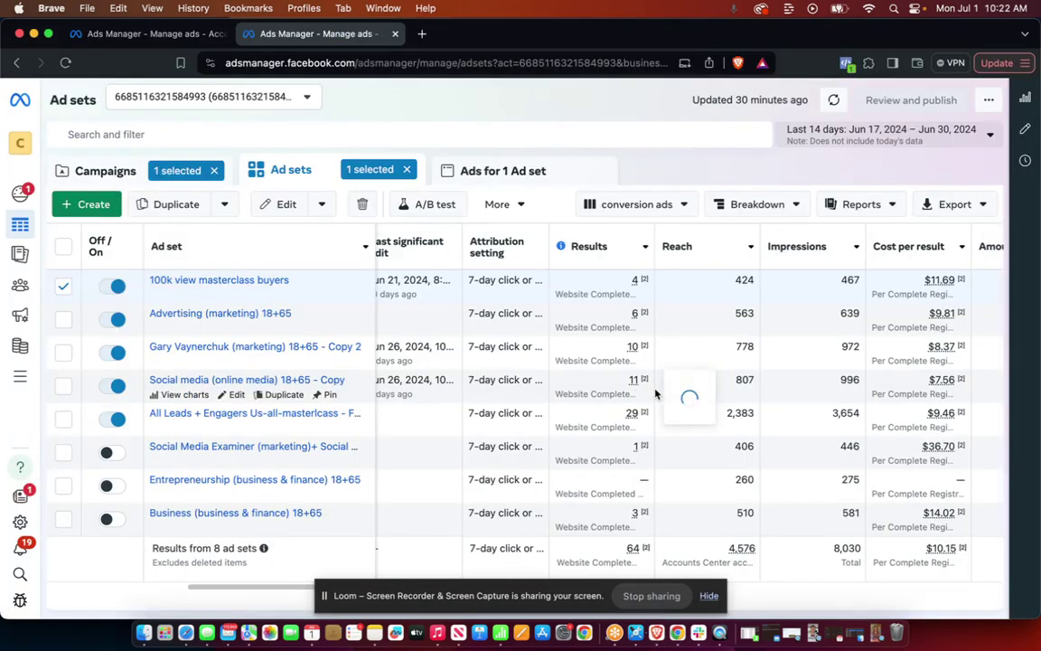
pyautogui.hscroll(10, 664, 353)
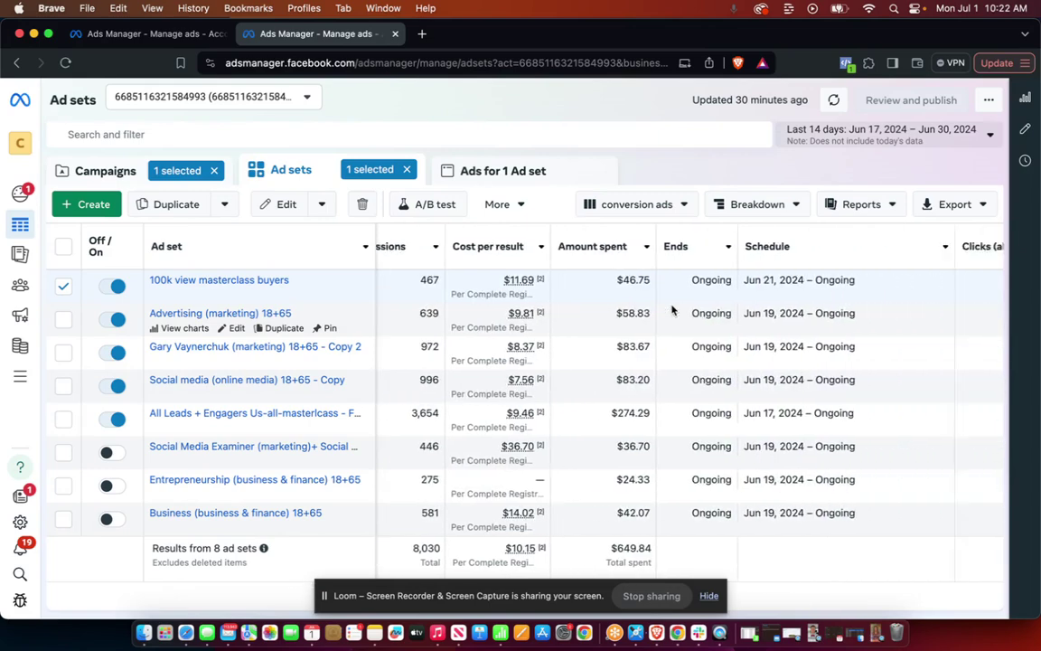
pyautogui.hscroll(8, 674, 309)
pyautogui.hscroll(-5, 729, 313)
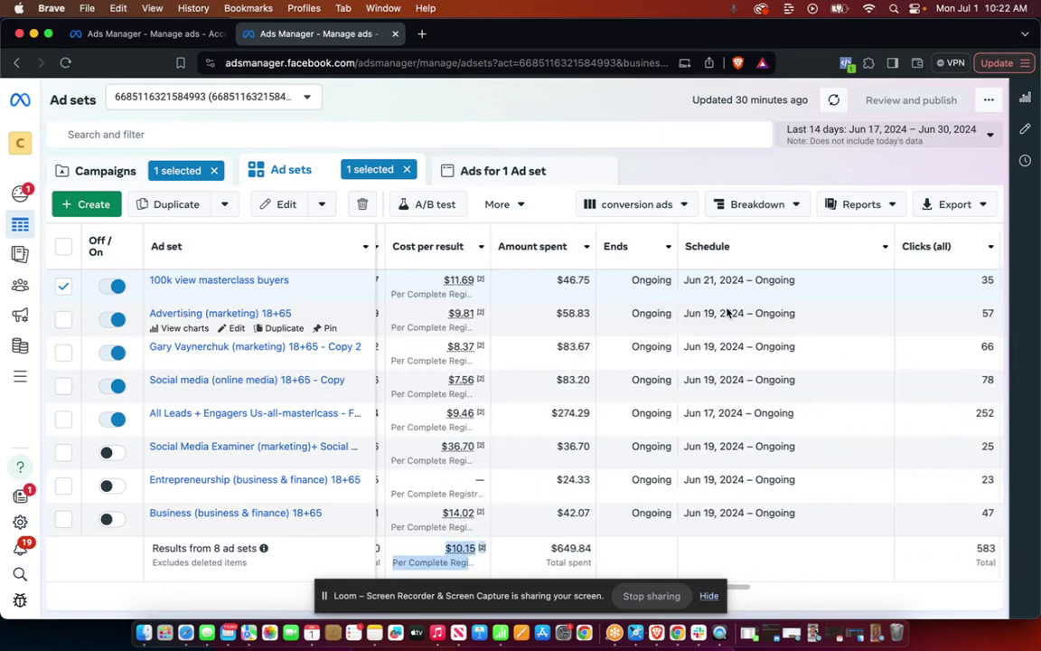
pyautogui.hscroll(-4, 729, 313)
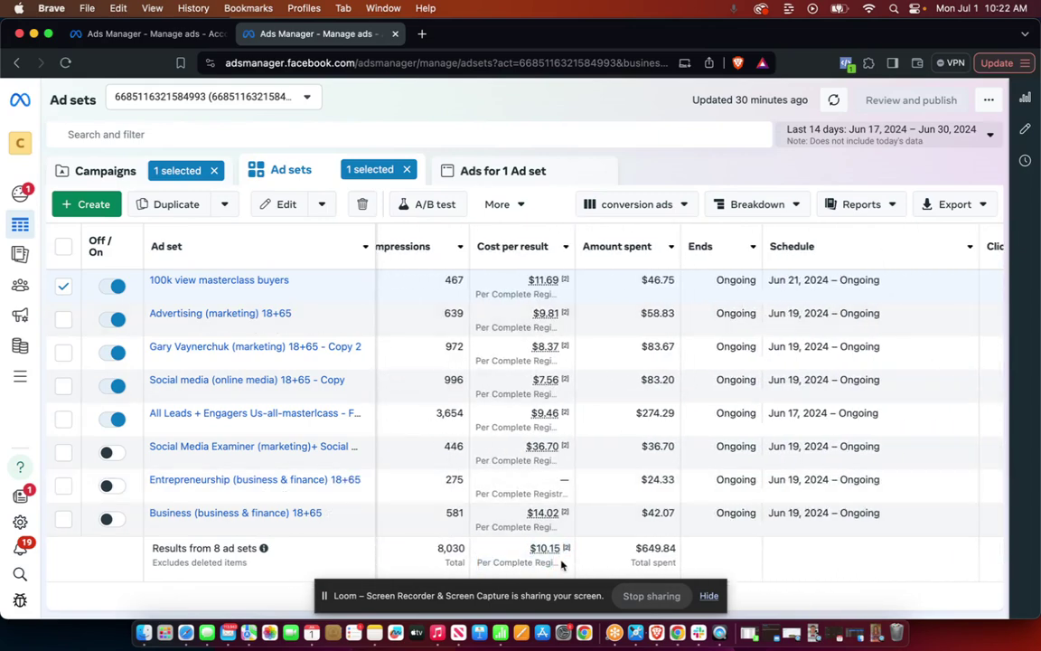
pyautogui.hscroll(-6, 554, 560)
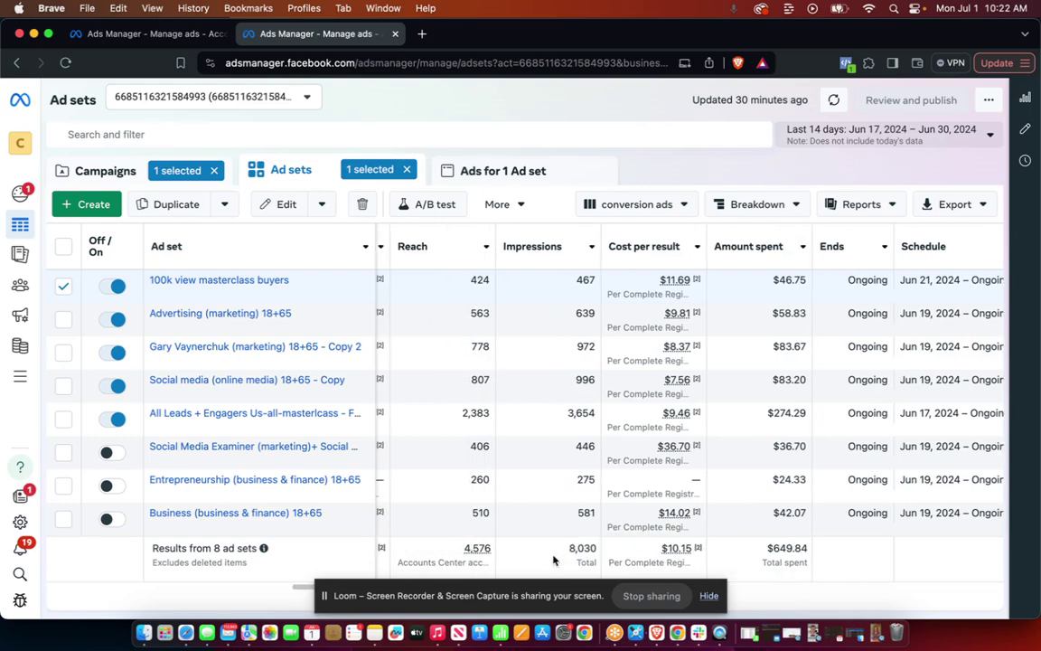
pyautogui.hscroll(-7, 554, 560)
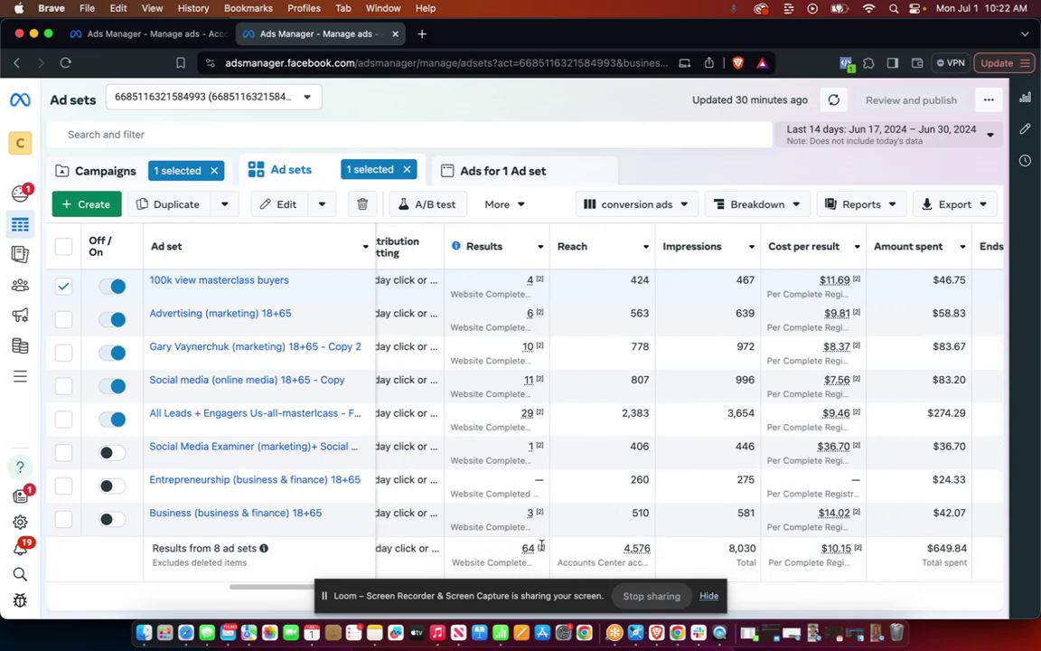
pyautogui.click(923, 141)
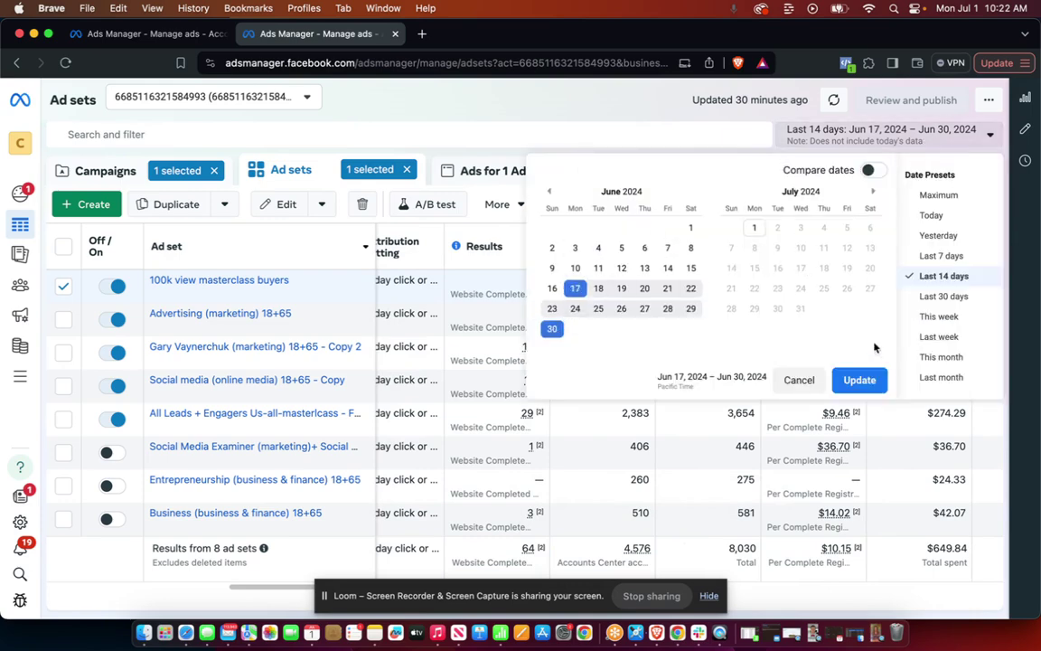
pyautogui.click(630, 119)
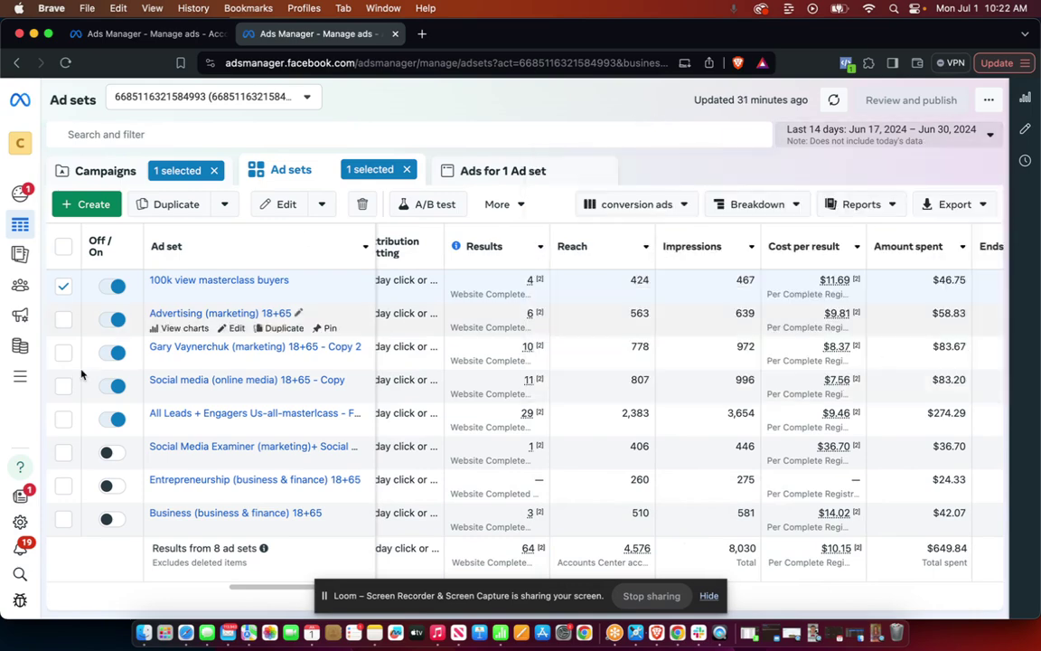
# Show only the ads of the "Advertising (marketing) 18+65" ad set and compare their results and cost per result.
pyautogui.click(63, 321)
pyautogui.click(481, 173)
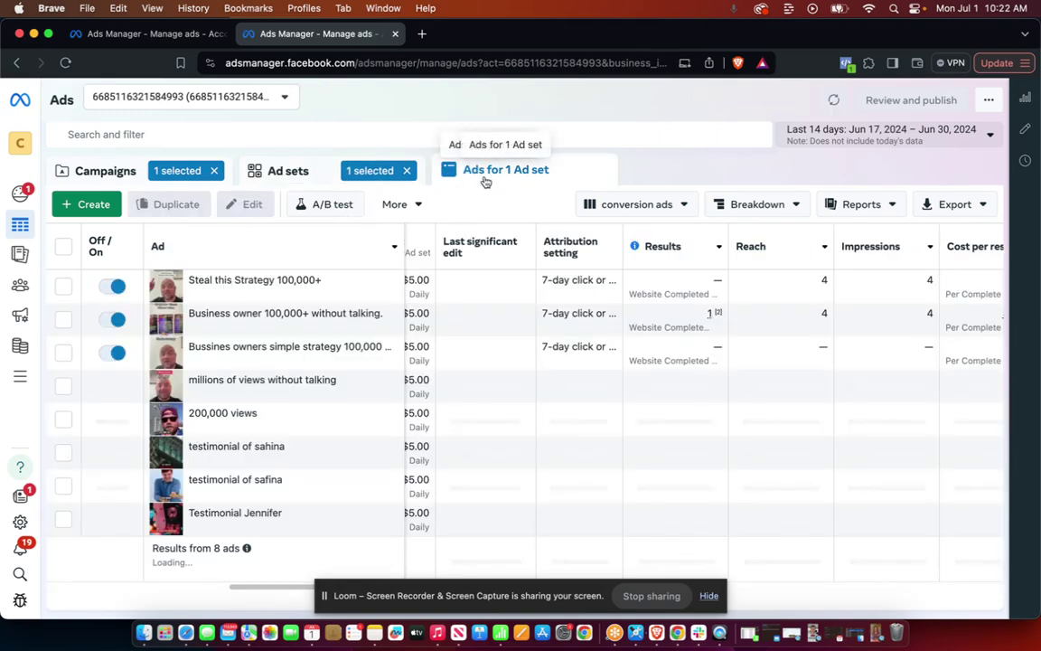
pyautogui.hscroll(5, 629, 361)
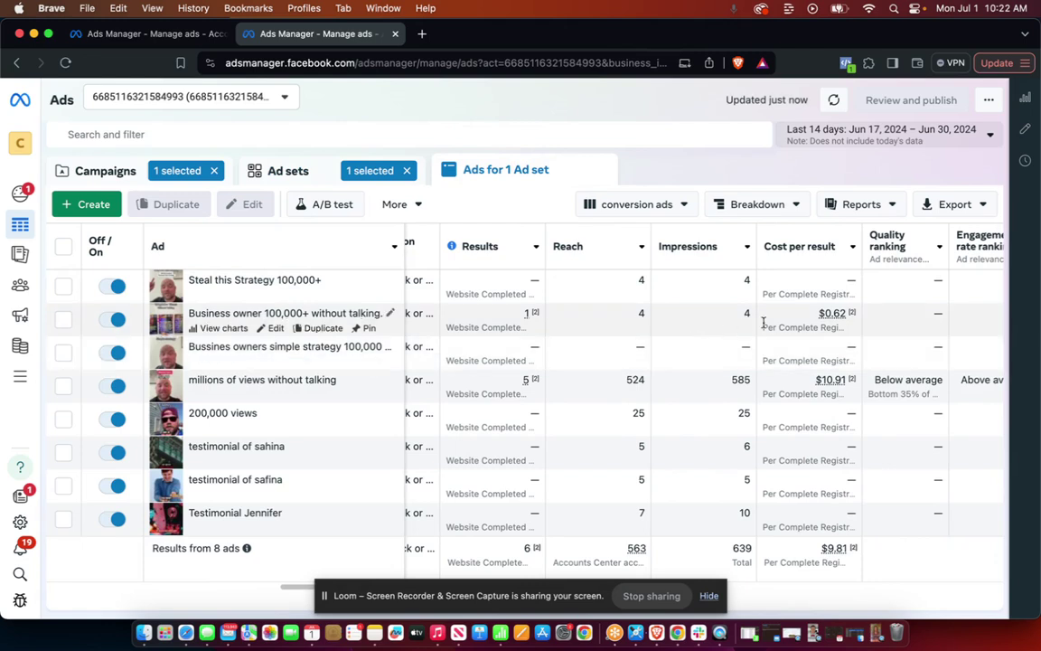
pyautogui.moveTo(820, 317)
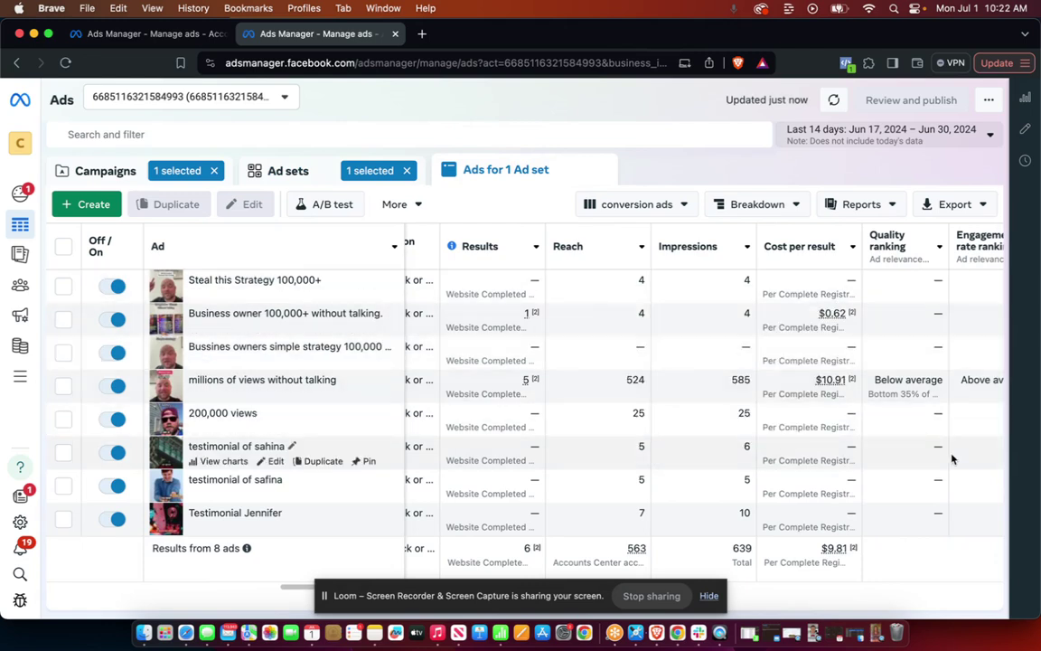
pyautogui.click(61, 325)
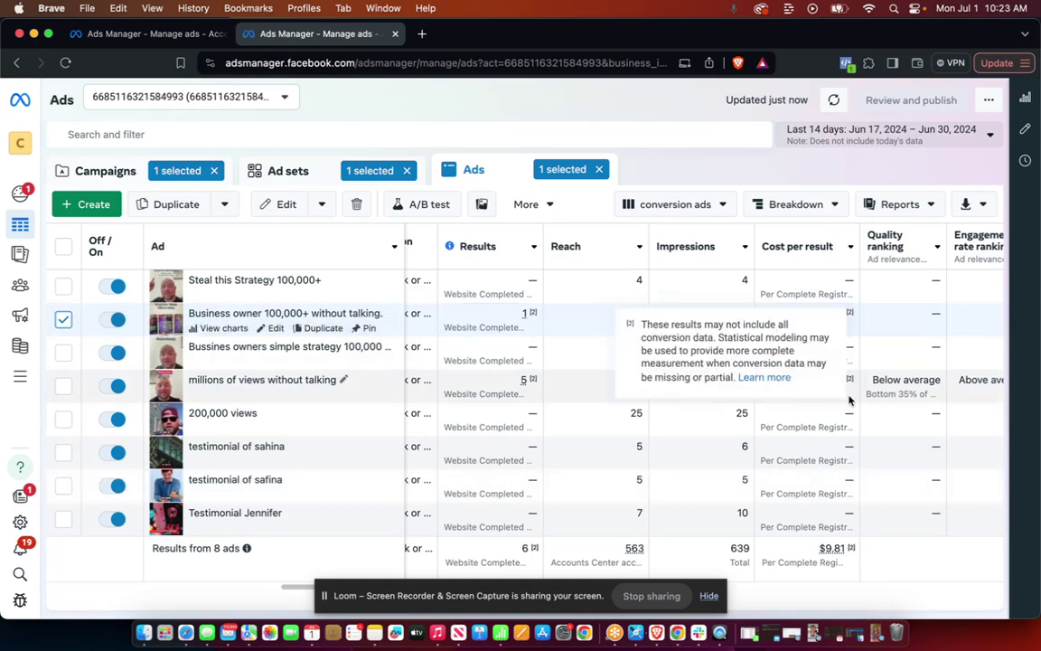
pyautogui.click(63, 324)
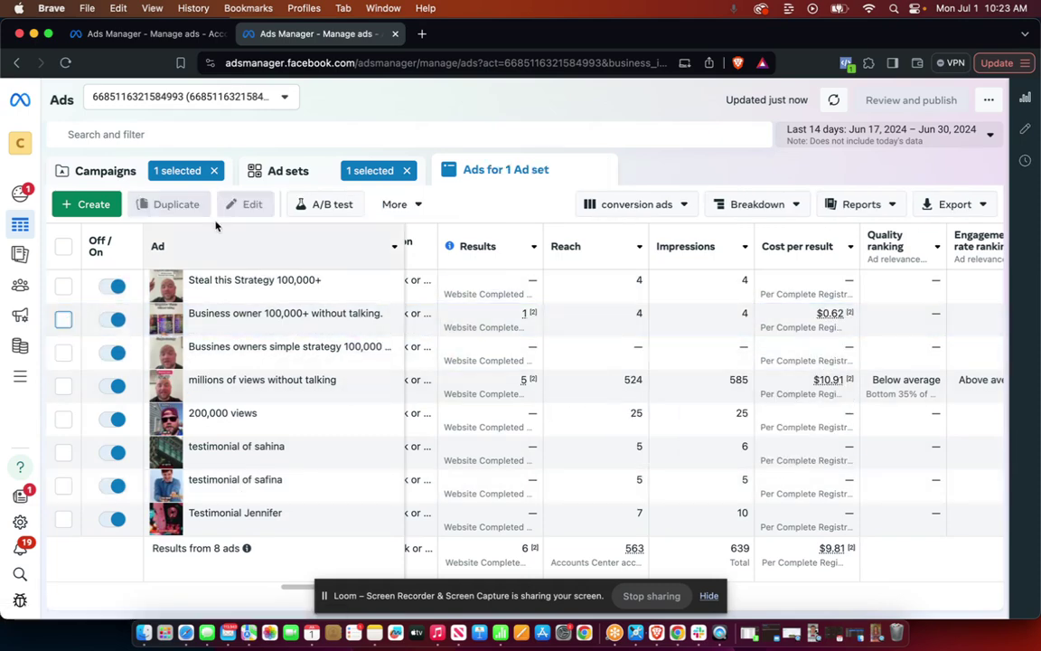
# Switch the selected ad set to "Social media (online media) 18+65 - Copy" and compare the cost per result of its ads.
pyautogui.click(274, 175)
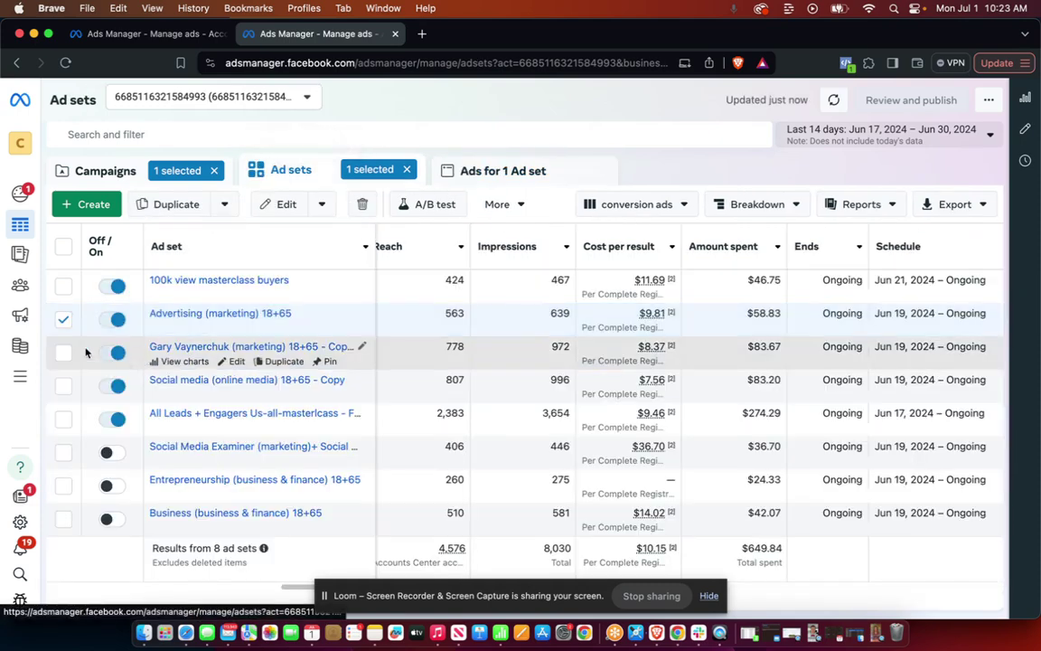
pyautogui.click(63, 319)
pyautogui.moveTo(635, 319)
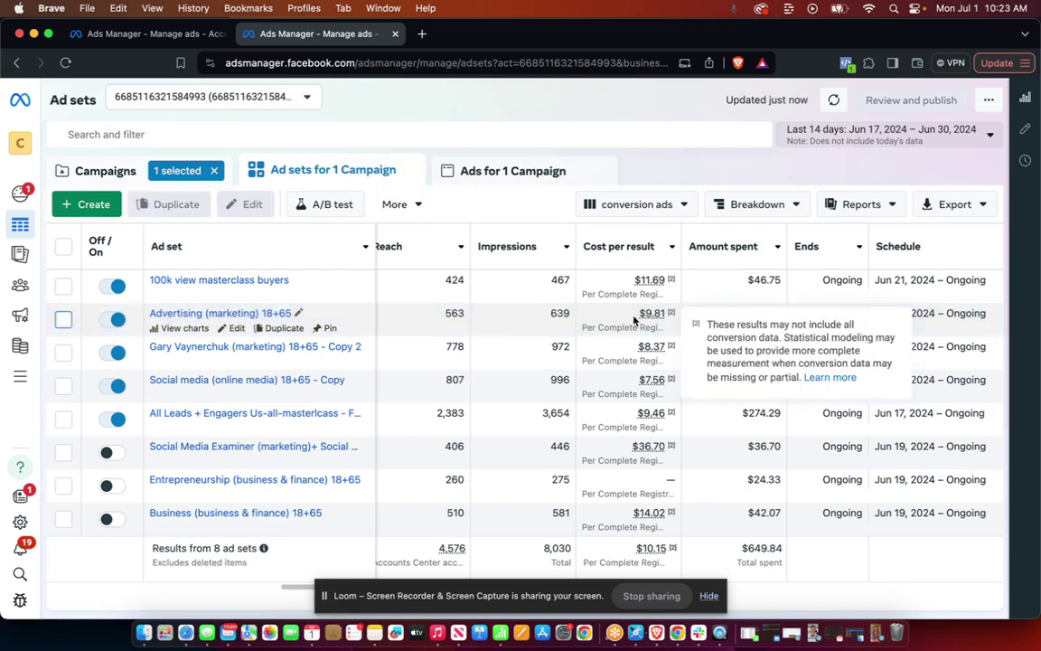
pyautogui.click(64, 386)
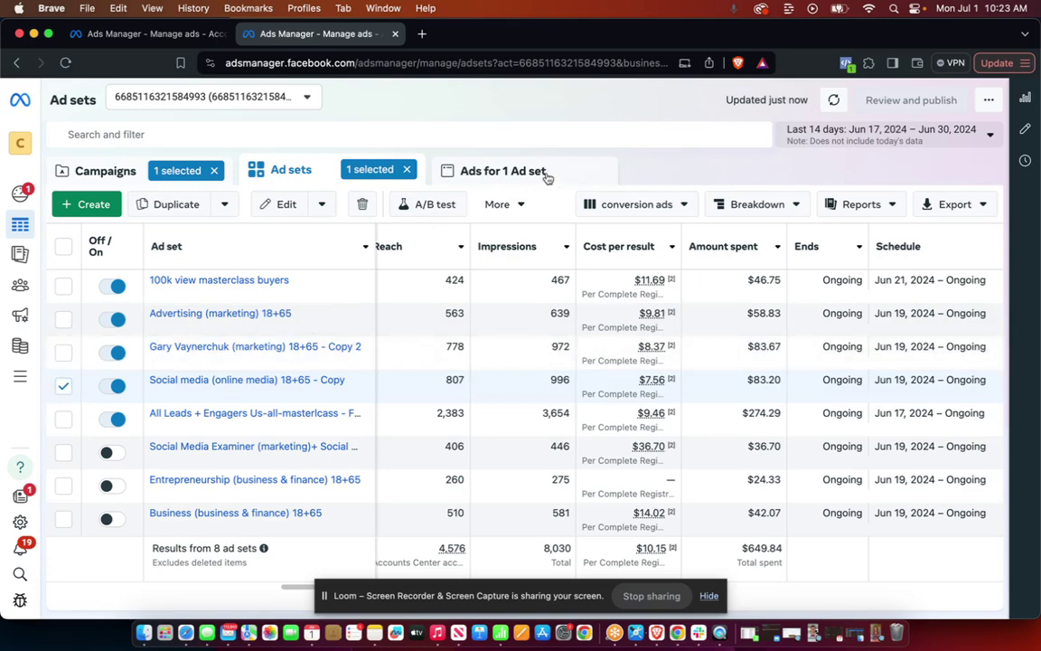
pyautogui.click(547, 178)
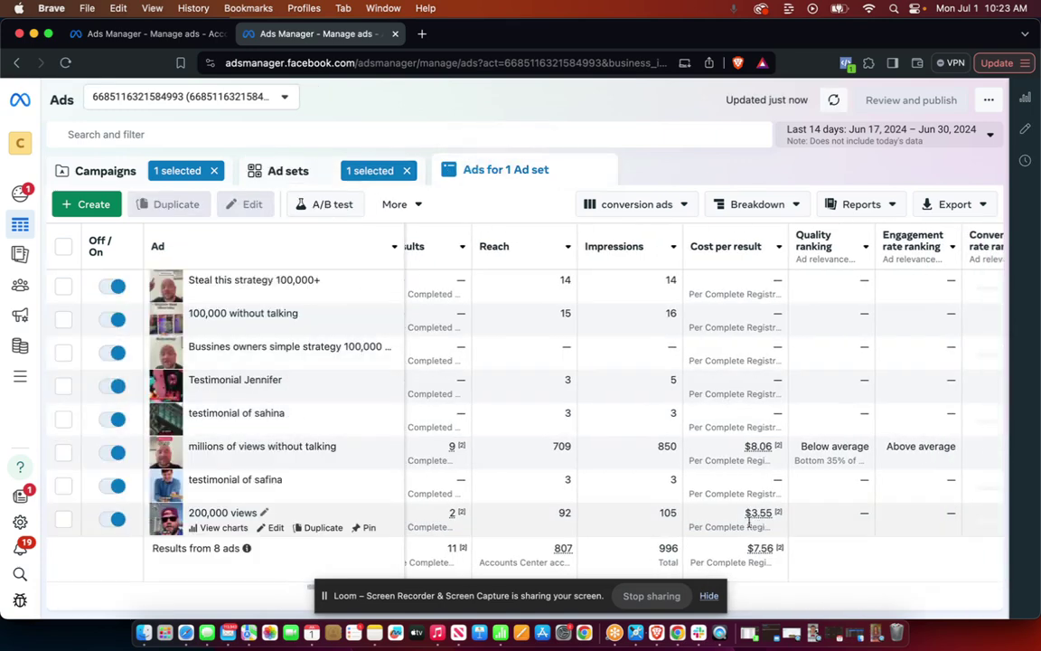
pyautogui.moveTo(756, 517)
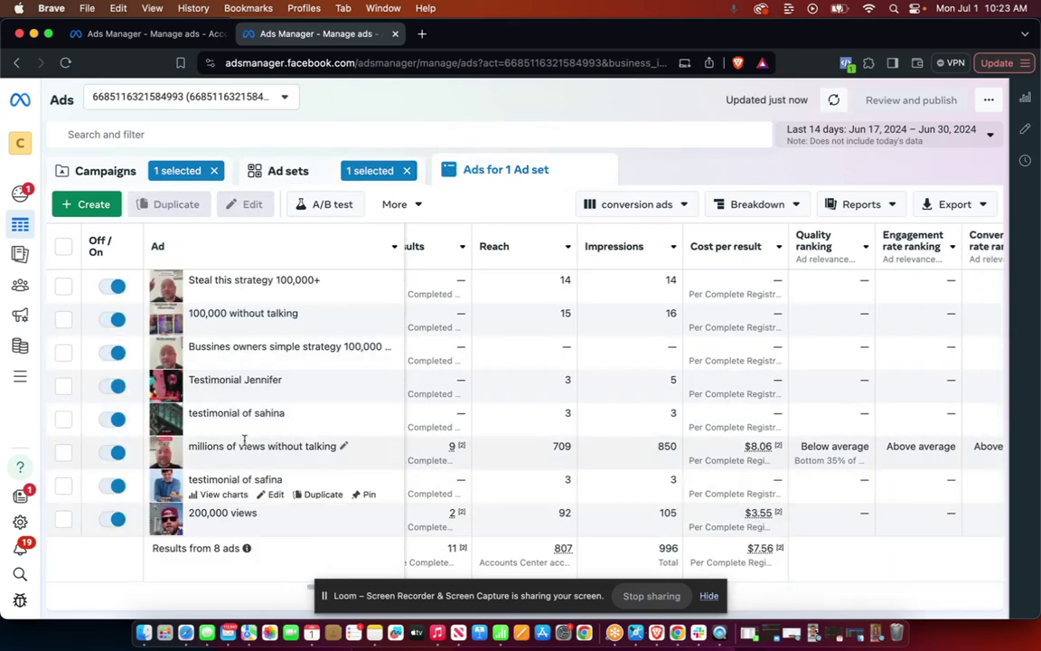
# Open the "millions of views without talking" ad for editing, watch its video preview, and close the editor.
pyautogui.click(161, 459)
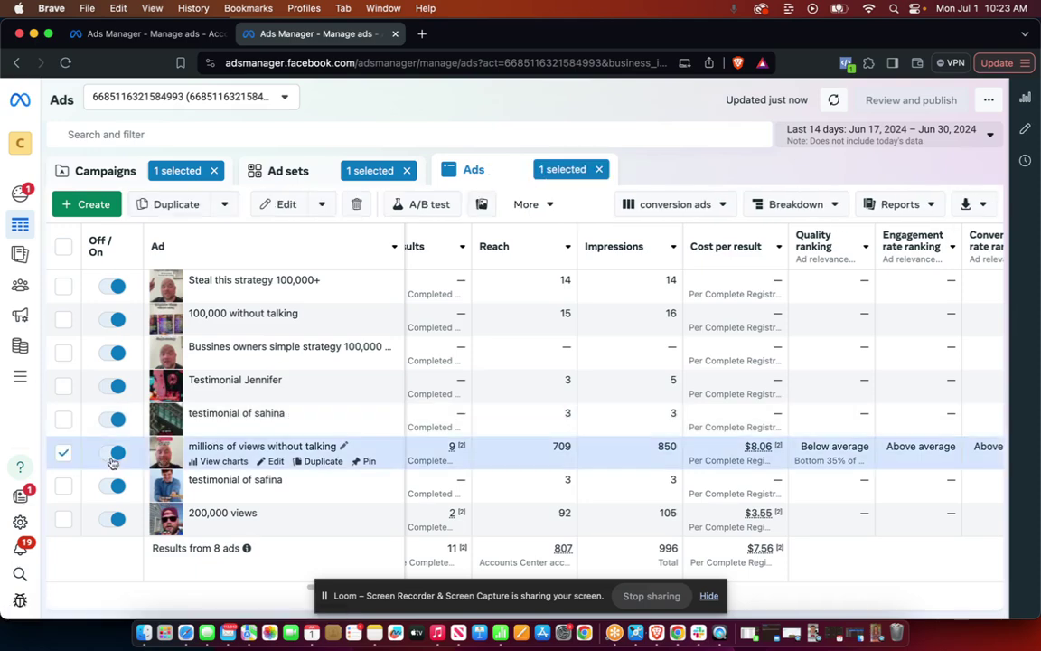
pyautogui.click(275, 461)
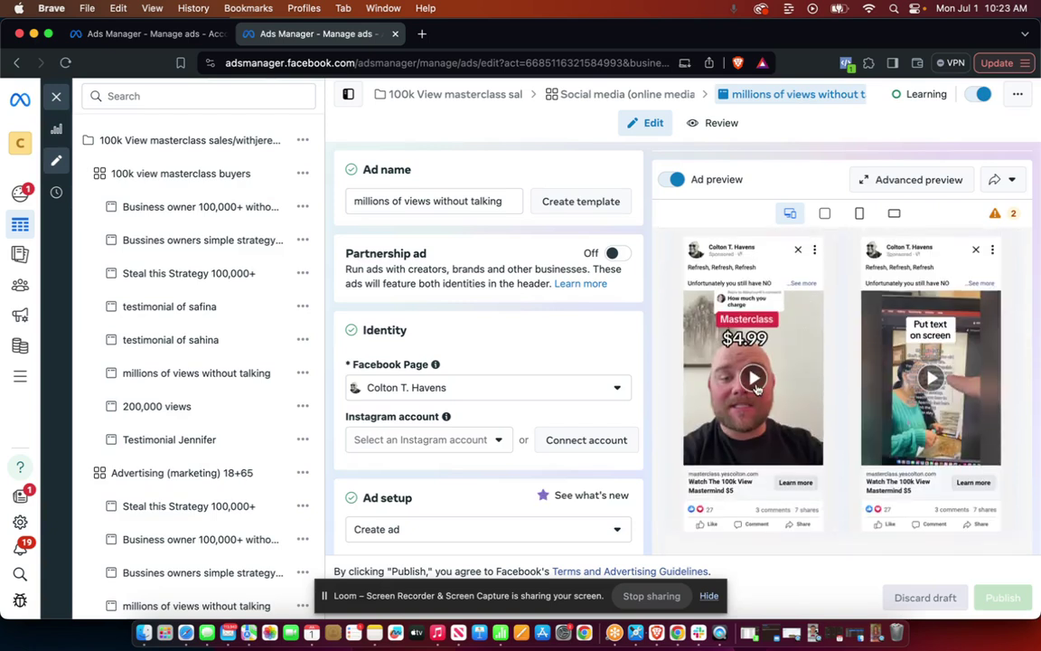
pyautogui.click(749, 395)
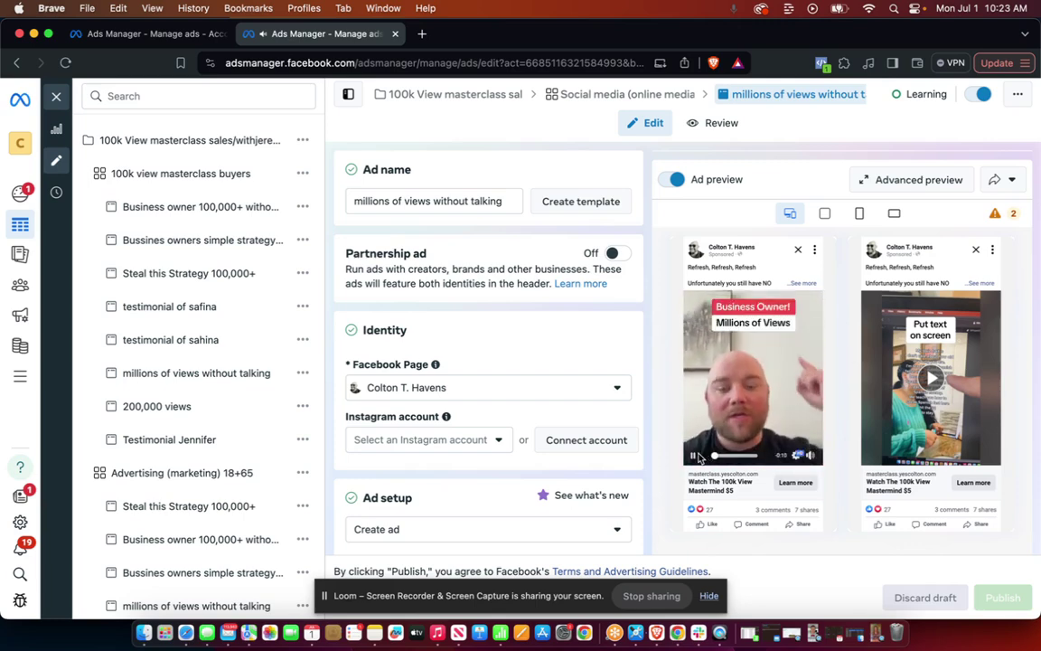
pyautogui.click(694, 457)
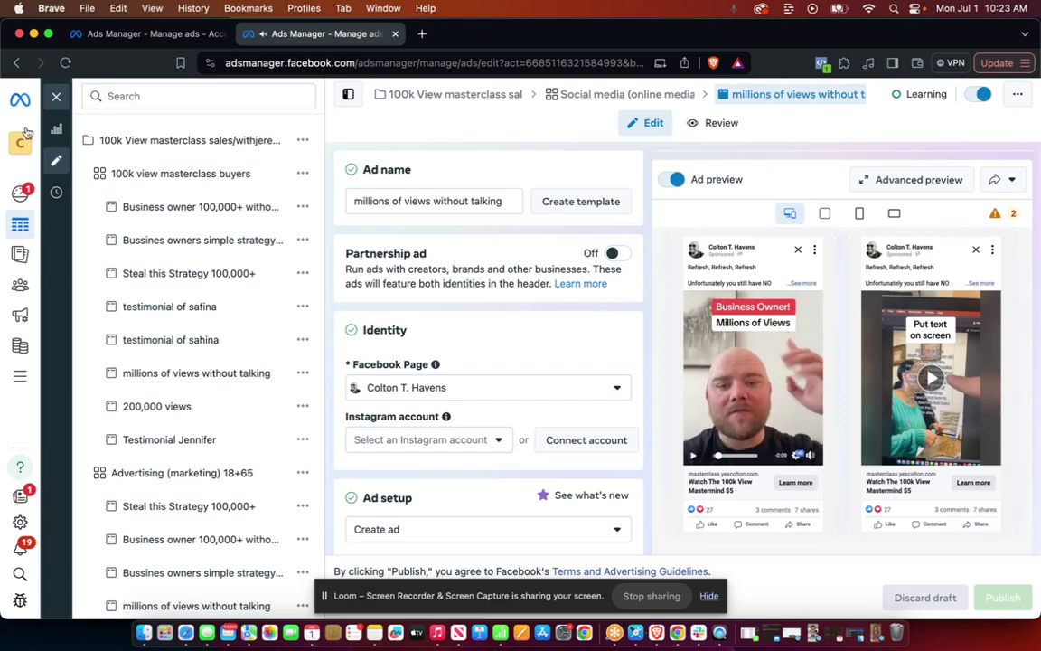
pyautogui.click(56, 100)
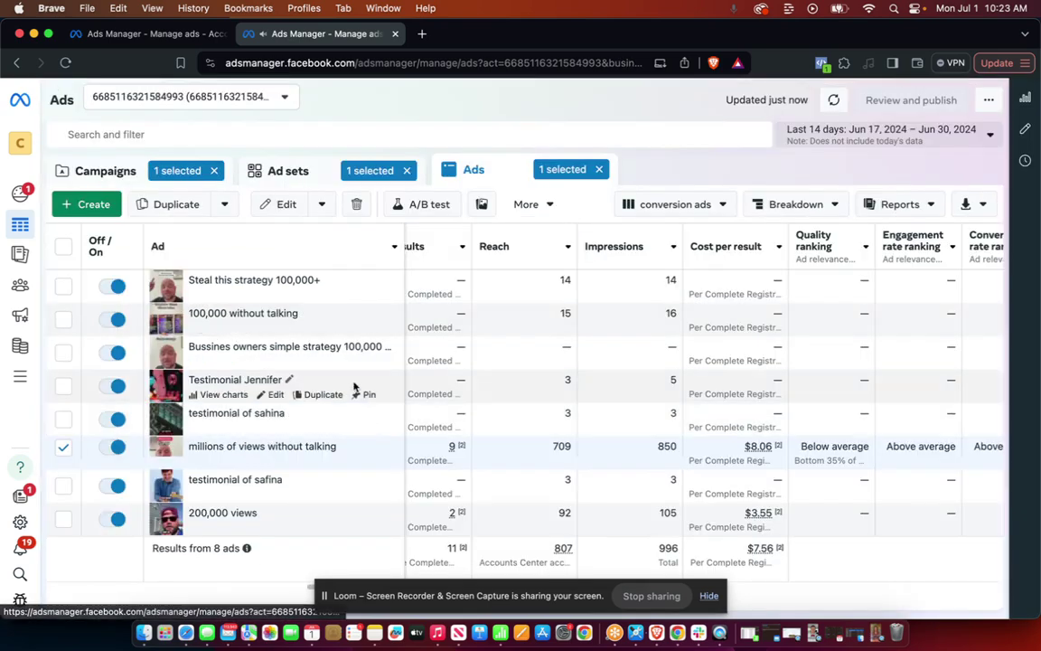
# Make "100k view masterclass buyers" the only selected ad set and view the results of its ads.
pyautogui.click(287, 171)
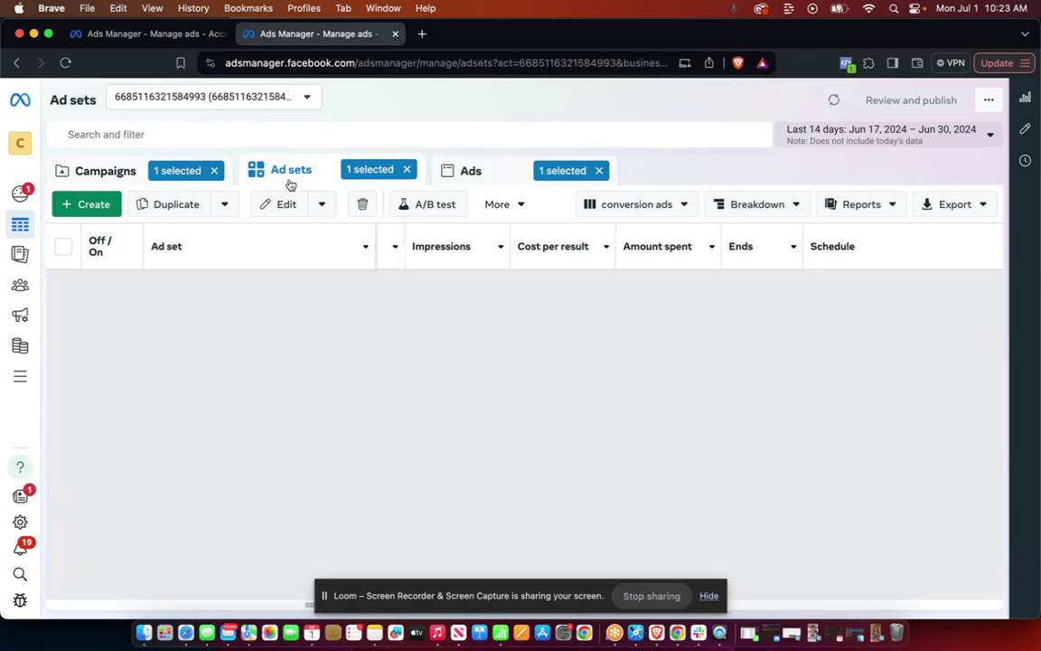
pyautogui.click(63, 286)
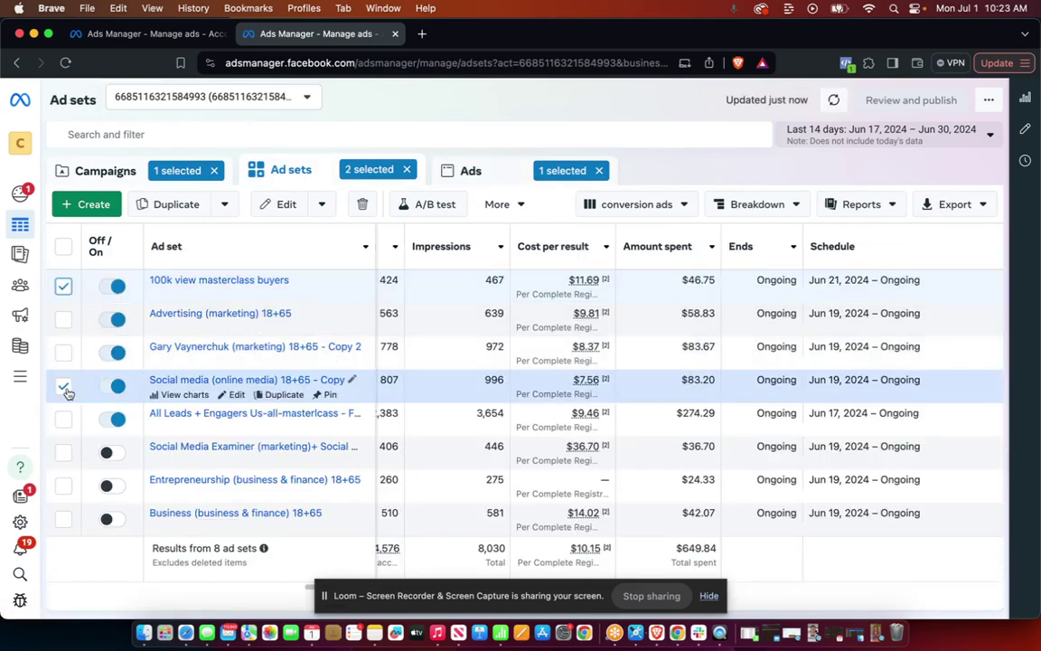
pyautogui.click(64, 386)
pyautogui.click(574, 171)
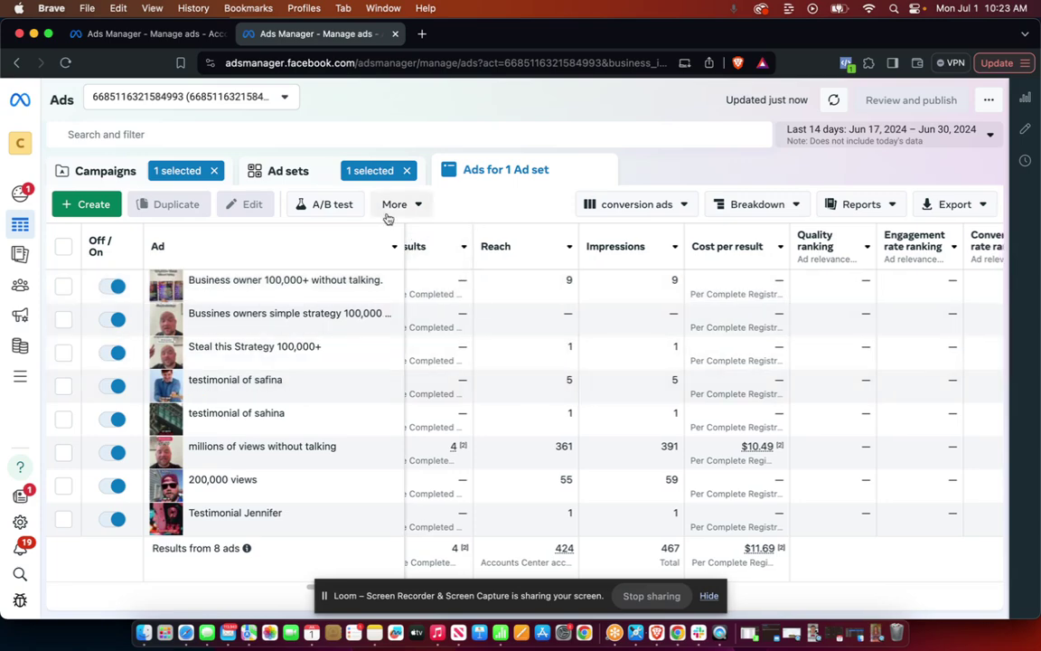
# Replace the ad set selection with "Advertising (marketing) 18+65" and review its ads' reach, results and cost per result.
pyautogui.click(262, 174)
pyautogui.click(63, 285)
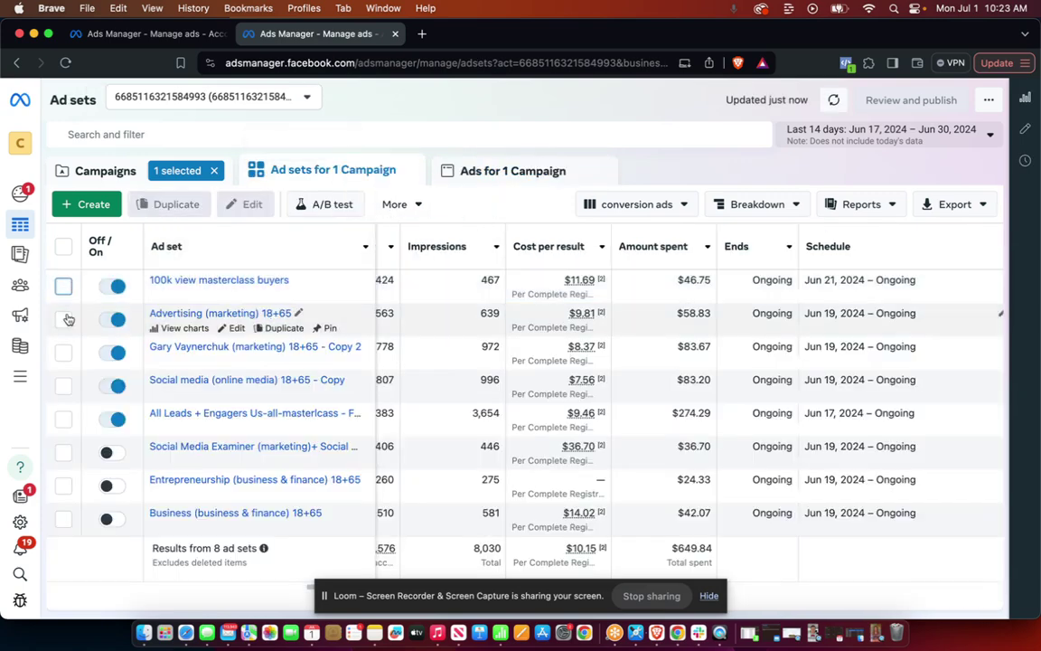
pyautogui.click(63, 319)
pyautogui.click(512, 169)
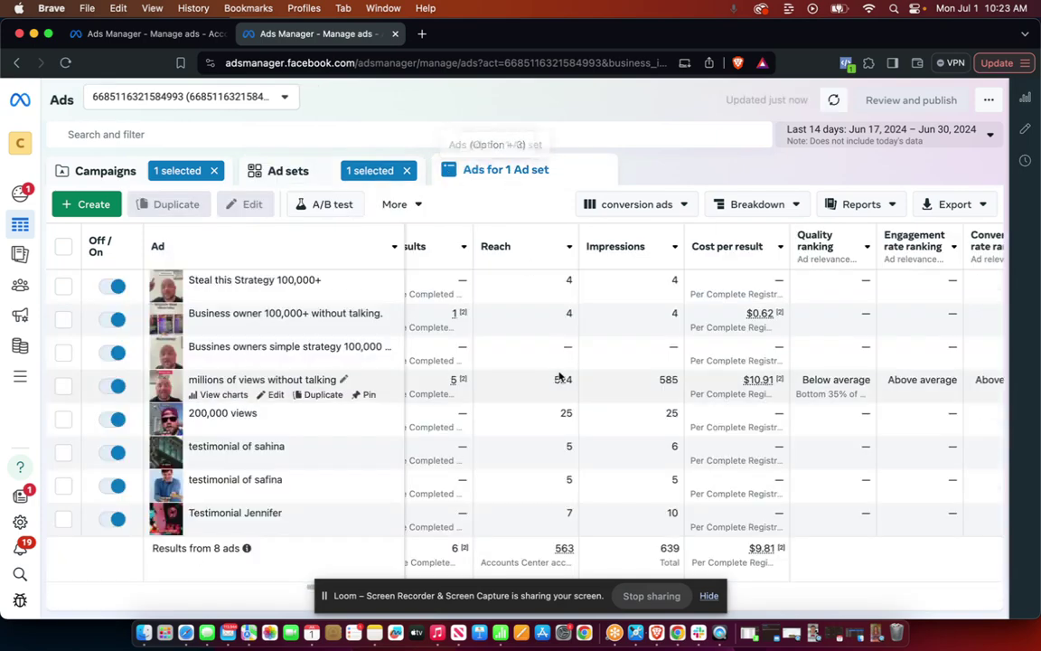
pyautogui.hscroll(-3, 463, 341)
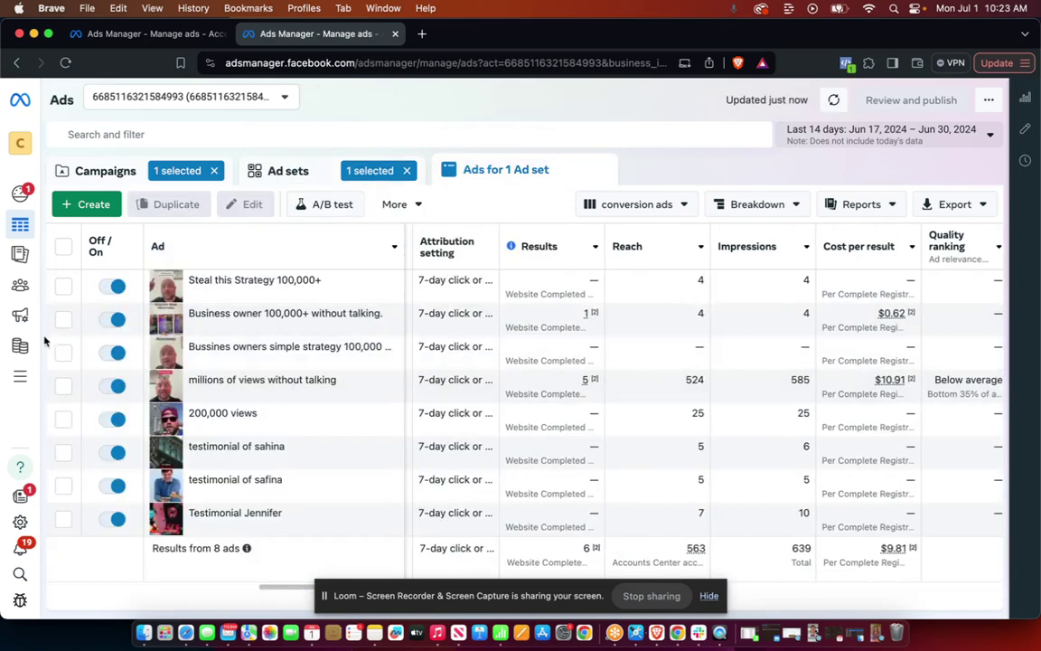
# Open the "Business owner 100,000+ without talking." ad for editing, watch its video preview, and close the editor.
pyautogui.click(63, 321)
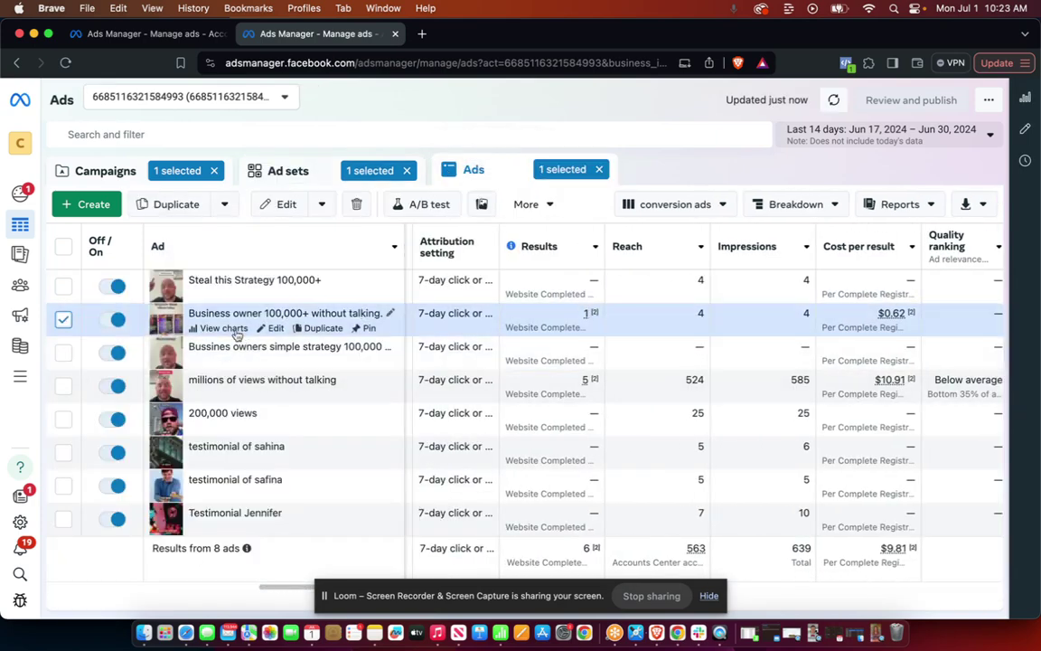
pyautogui.click(274, 329)
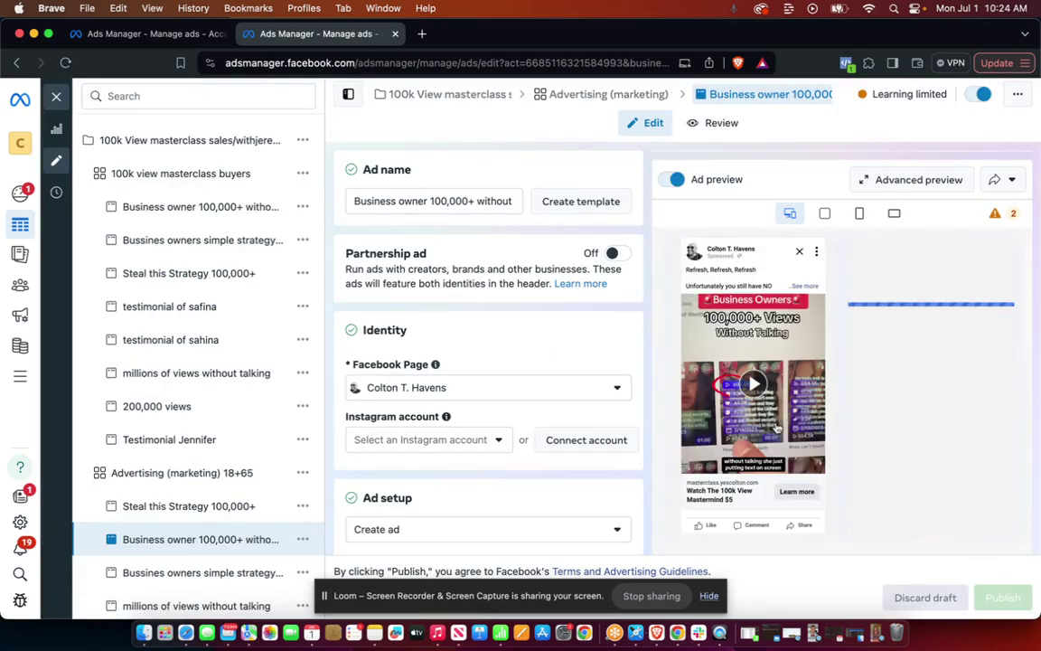
pyautogui.click(754, 385)
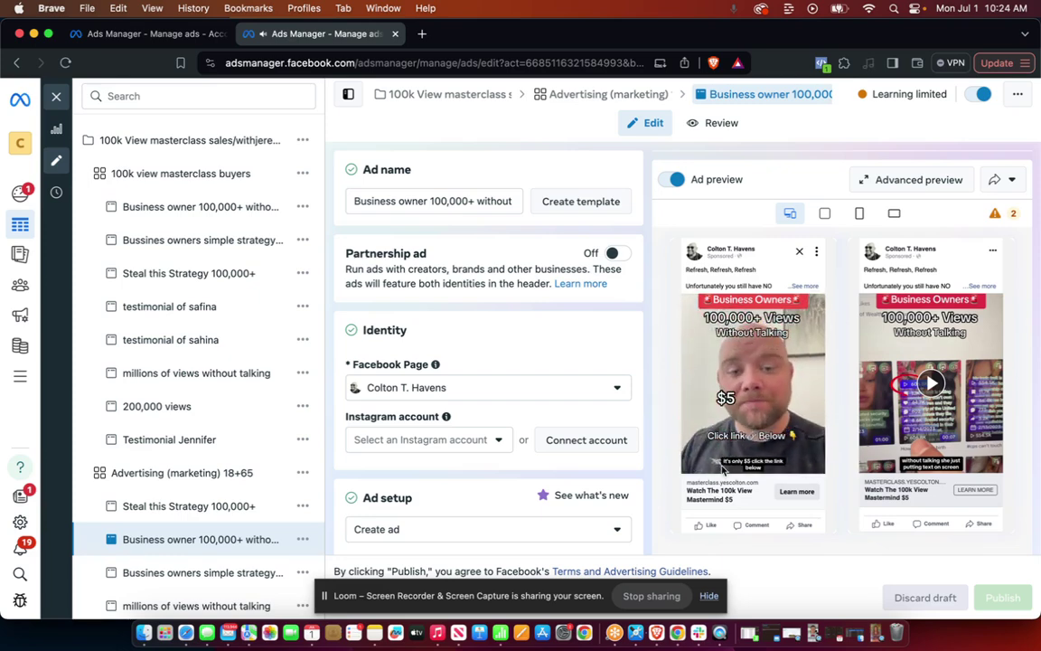
pyautogui.moveTo(698, 471)
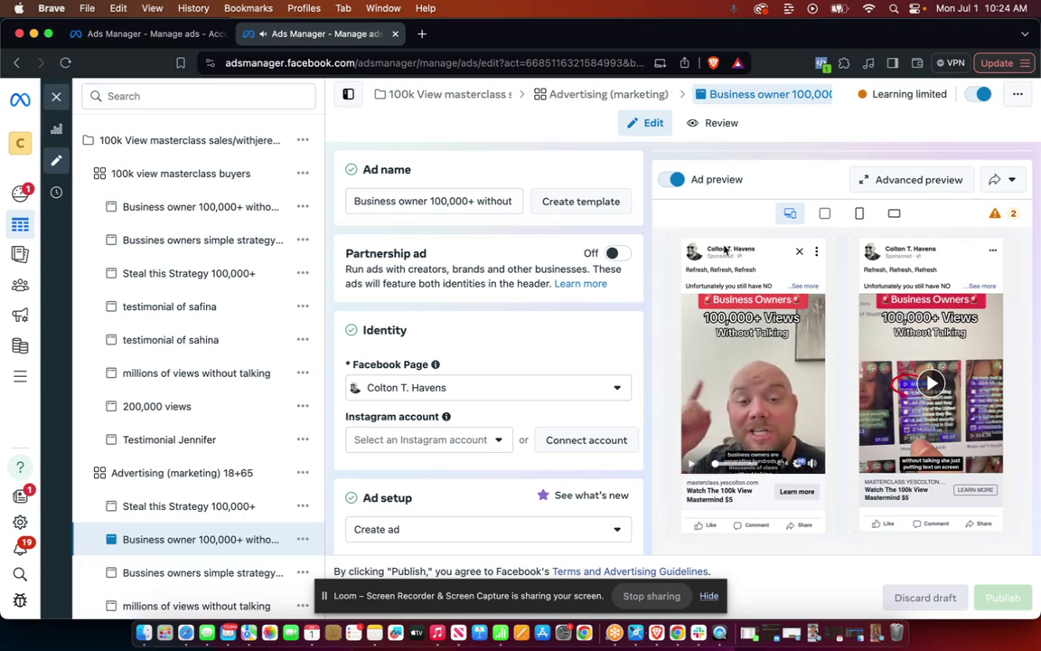
pyautogui.click(58, 96)
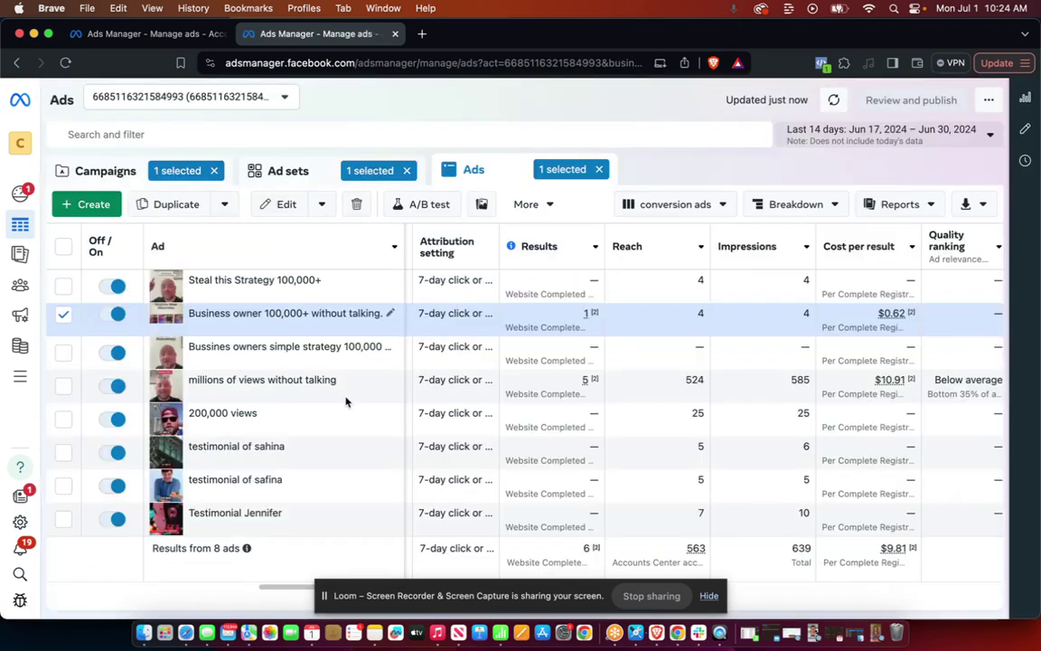
# Switch to Safari and bring up the TikTok Ads Manager campaign list.
pyautogui.click(185, 633)
pyautogui.click(465, 70)
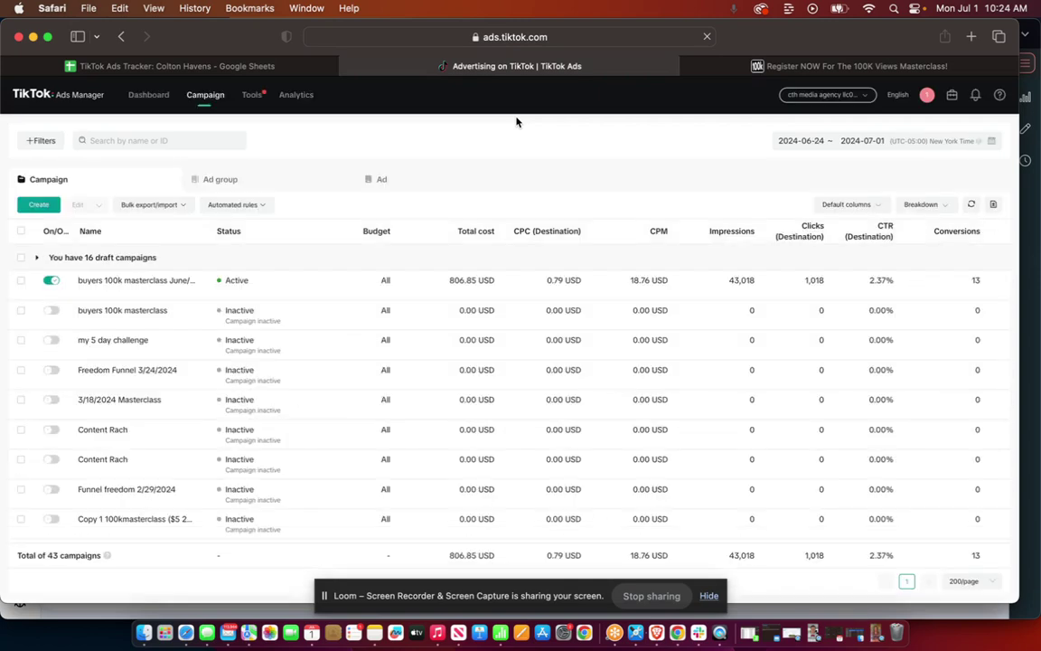
pyautogui.click(21, 274)
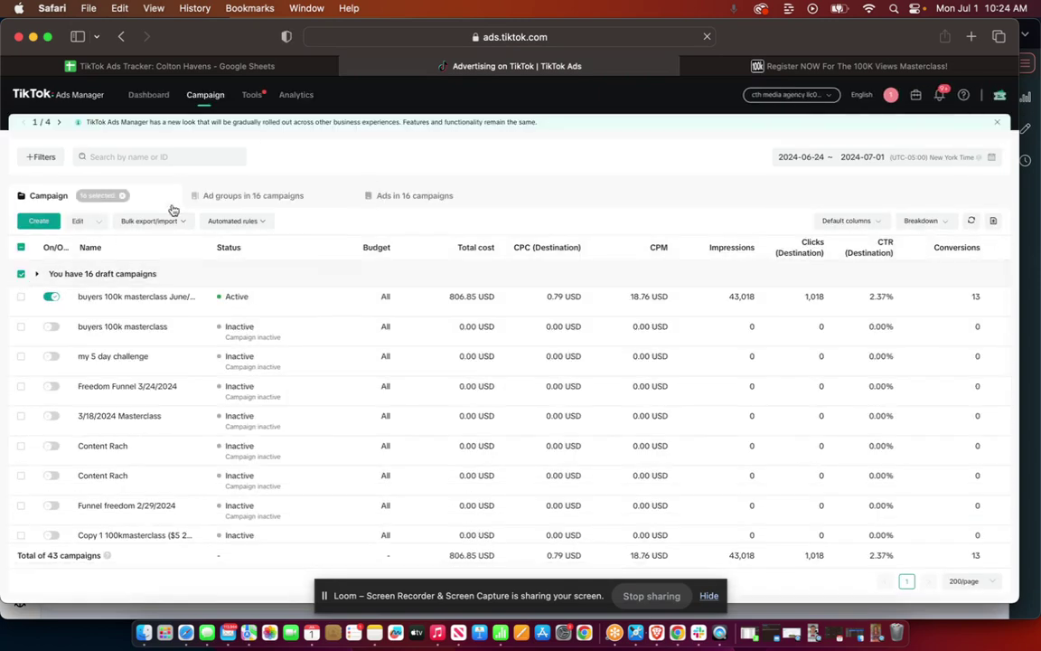
pyautogui.click(226, 196)
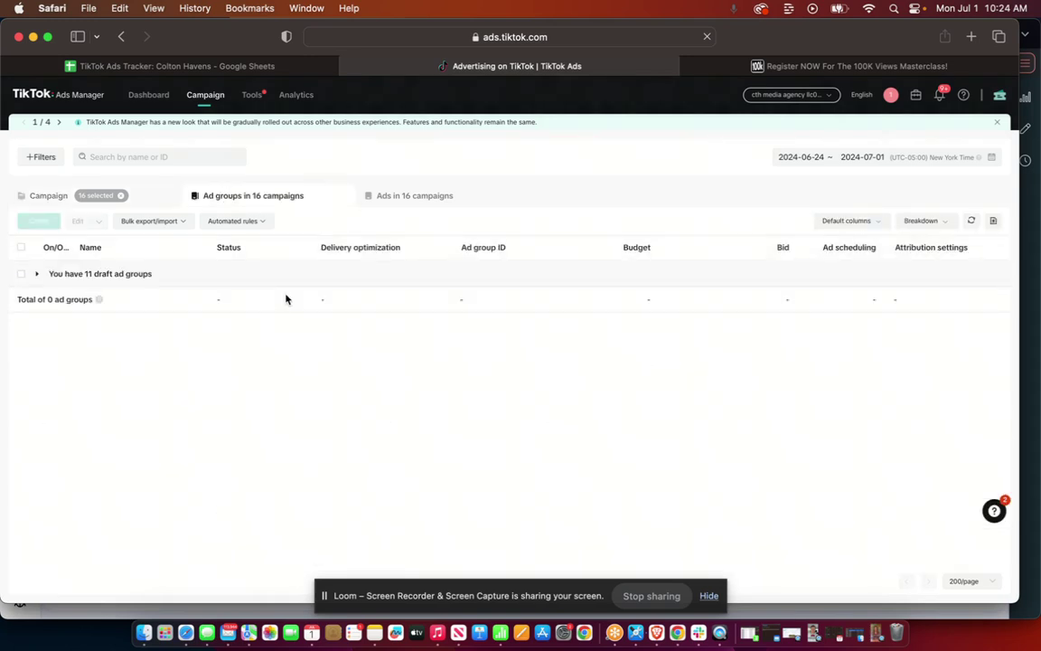
pyautogui.click(39, 198)
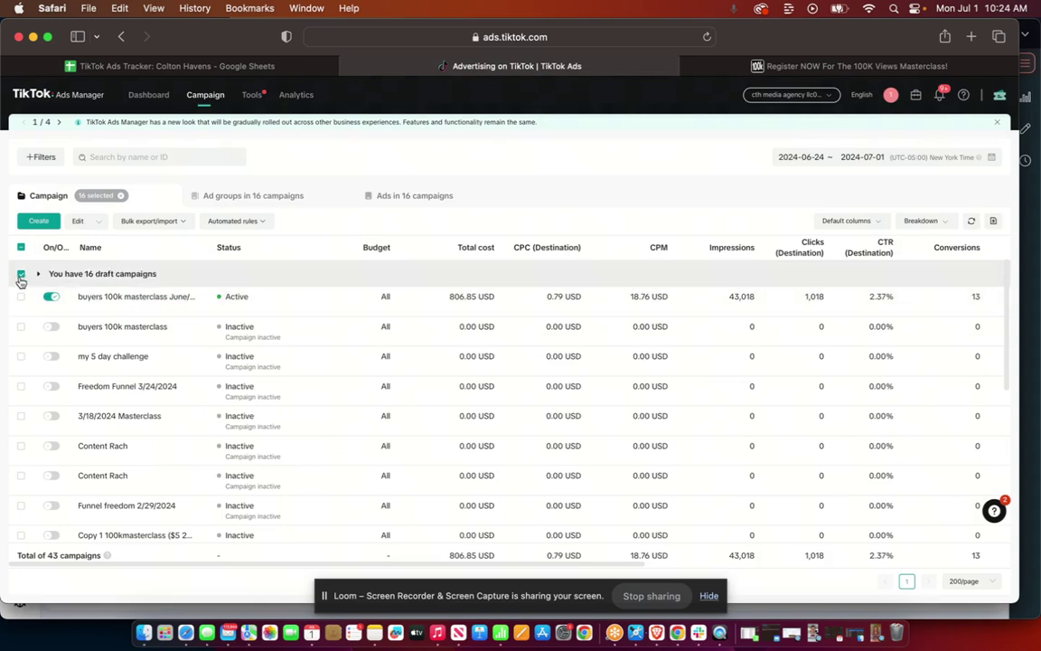
pyautogui.click(21, 274)
# Select the active "buyers 100k masterclass June/..." campaign and review its ad groups' cost, conversions, CPA and results.
pyautogui.click(20, 297)
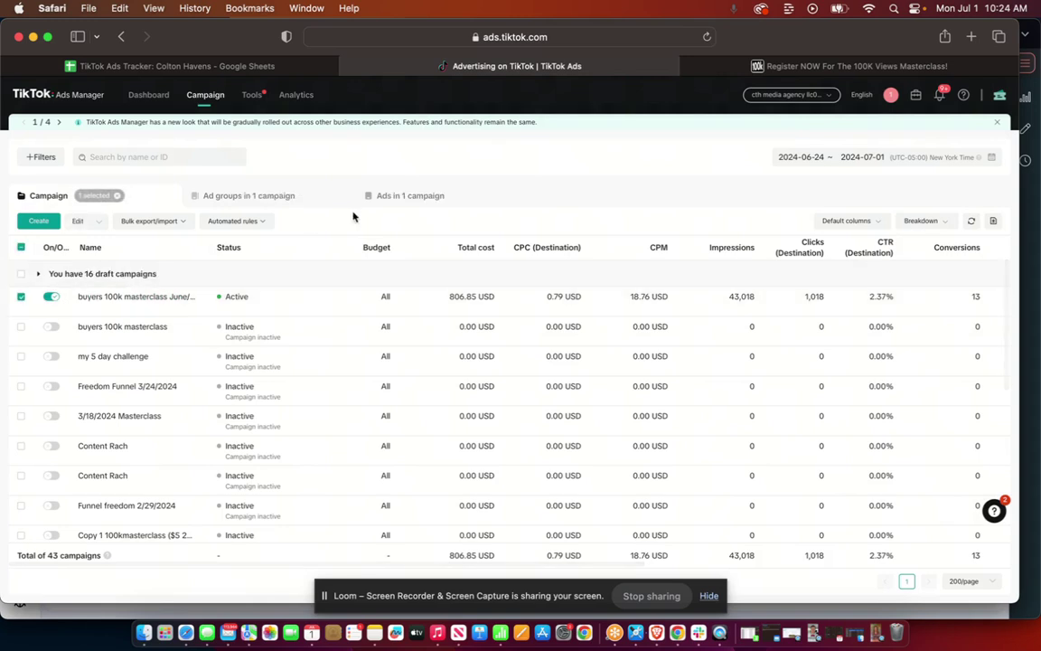
pyautogui.click(262, 198)
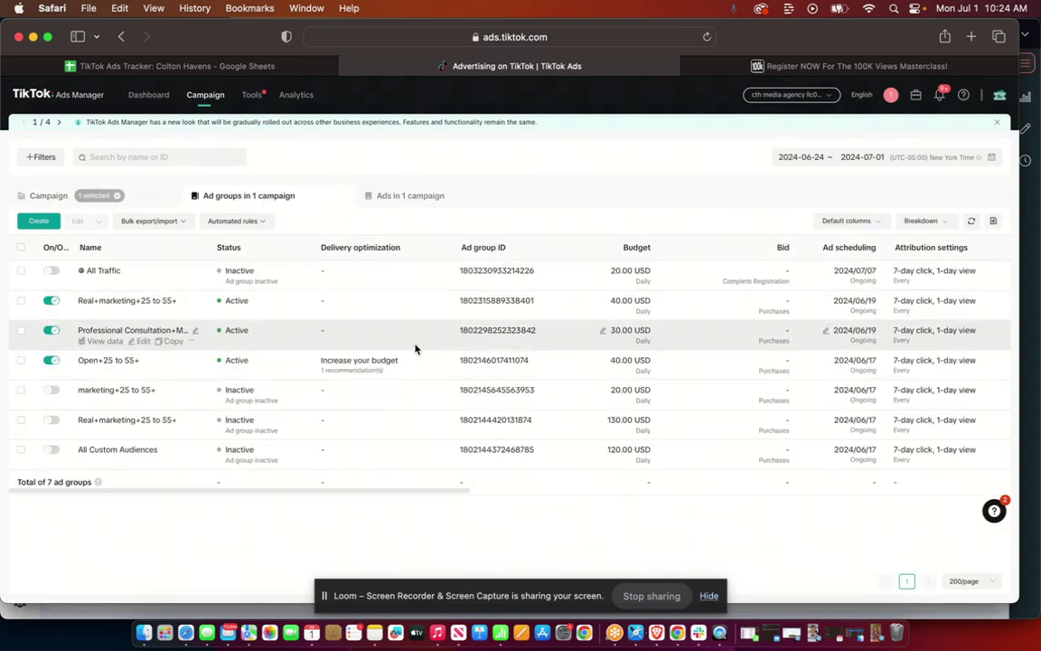
pyautogui.hscroll(5, 525, 349)
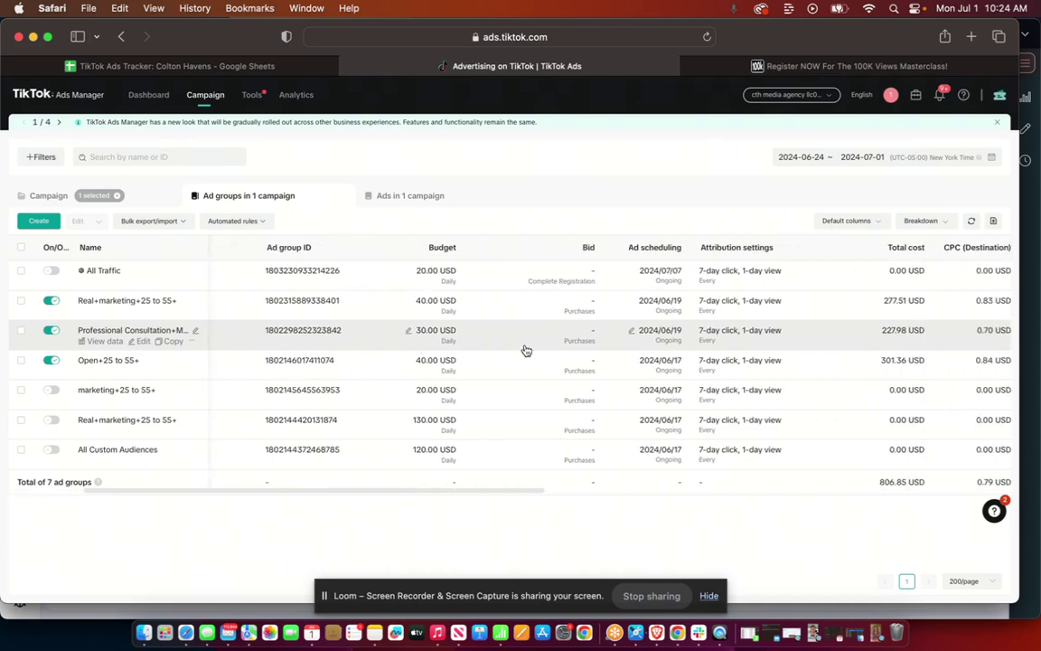
pyautogui.hscroll(8, 525, 350)
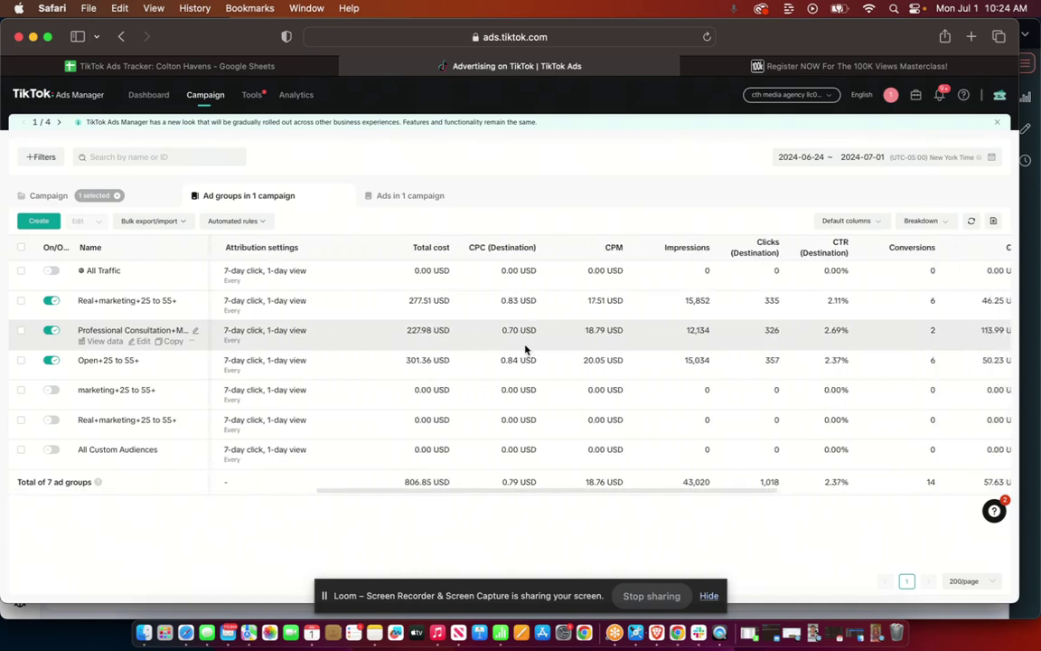
pyautogui.hscroll(10, 525, 348)
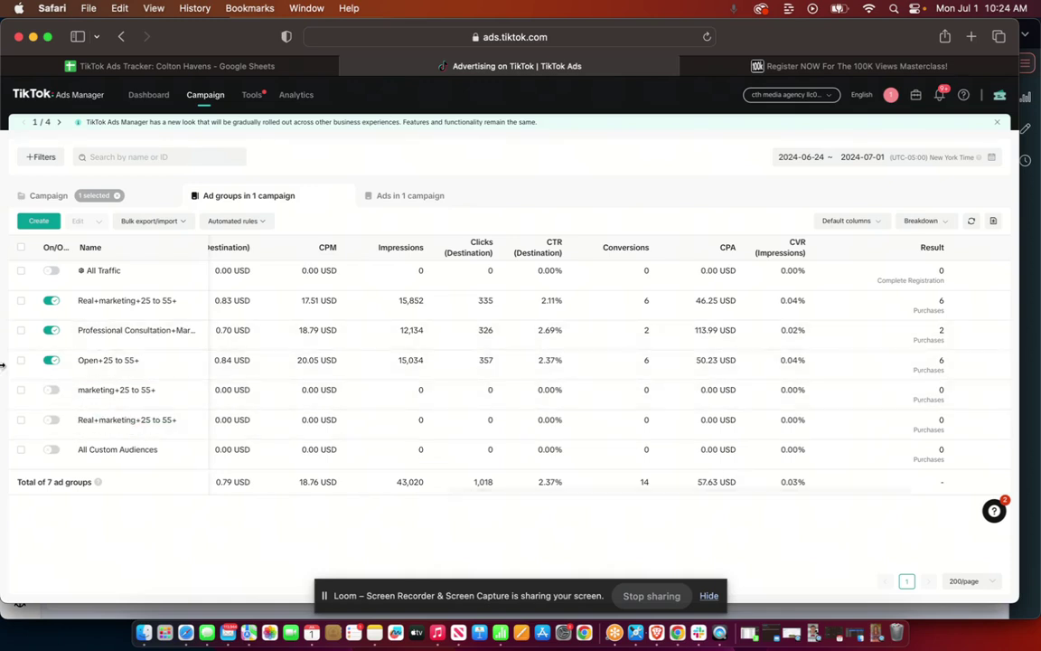
# Select the "Professional Consultation+Mar..." ad group and review its ads' total cost, clicks, conversions and CPA.
pyautogui.click(22, 331)
pyautogui.click(394, 199)
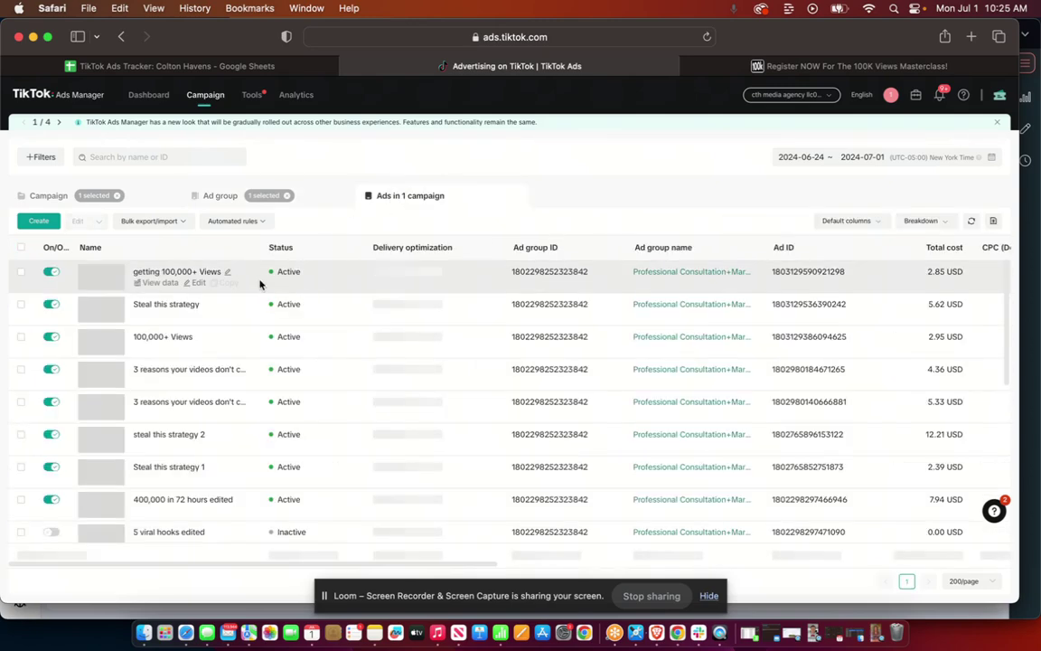
pyautogui.hscroll(4, 391, 321)
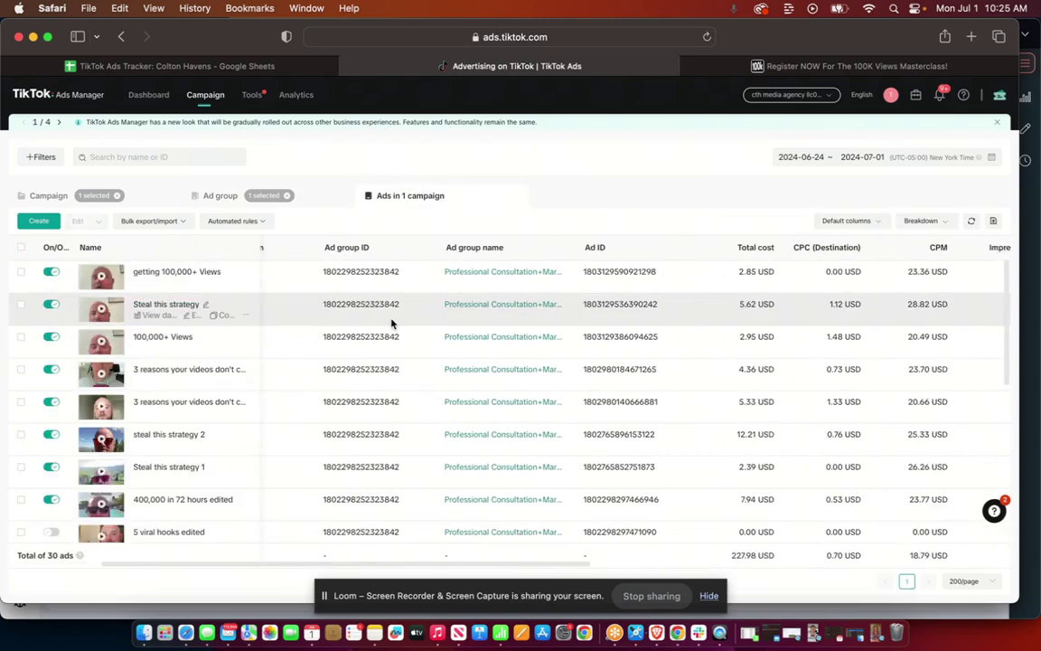
pyautogui.hscroll(2, 392, 322)
pyautogui.scroll(-3, 681, 380)
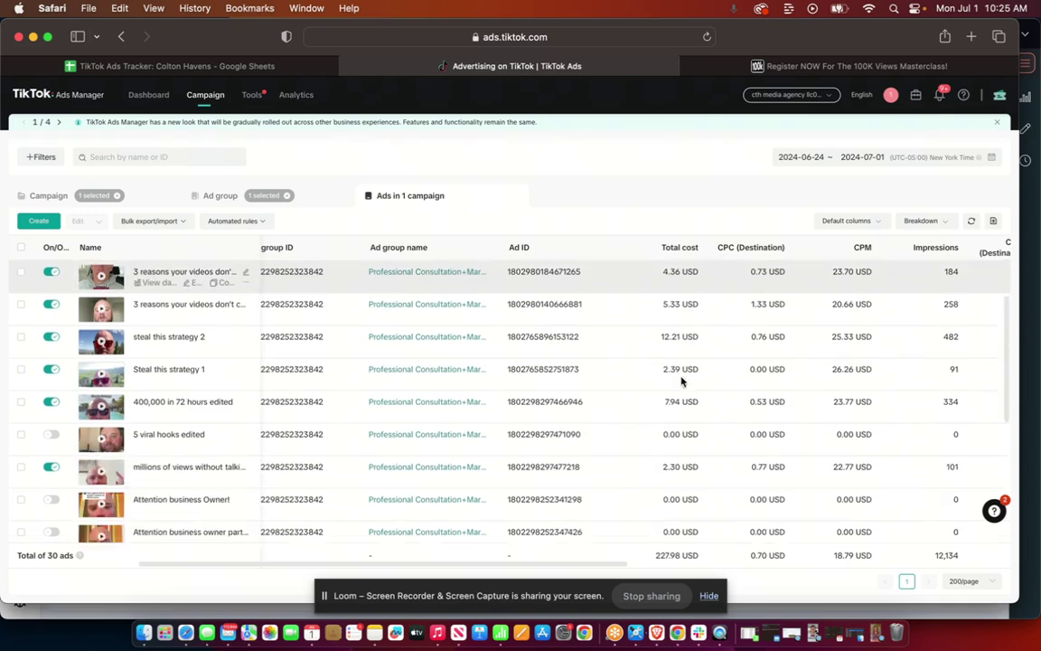
pyautogui.scroll(-10, 681, 380)
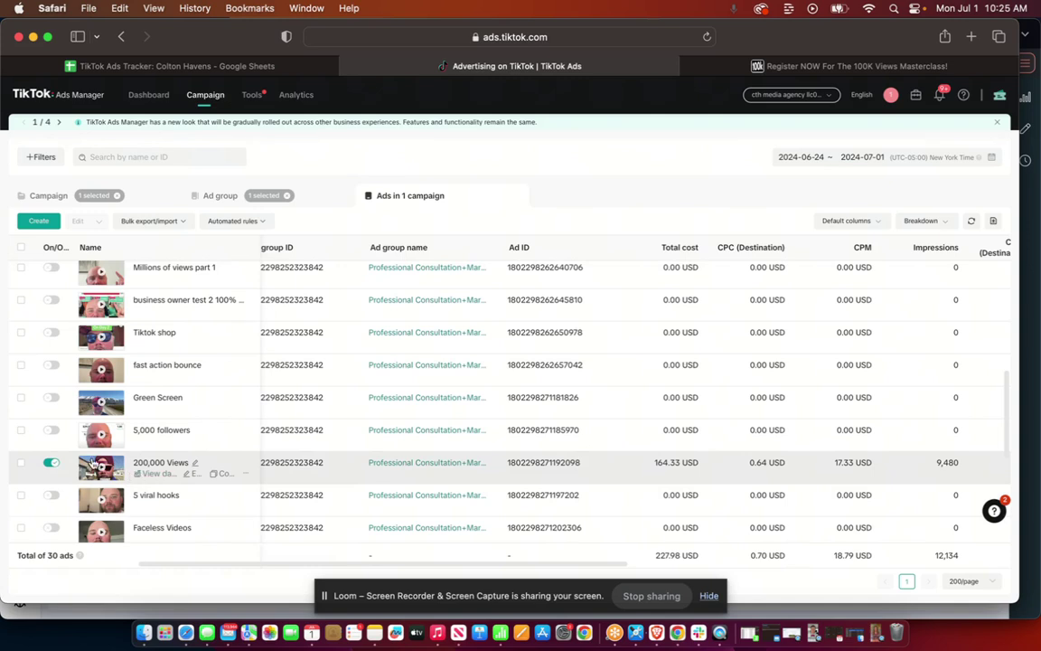
pyautogui.hscroll(5, 666, 465)
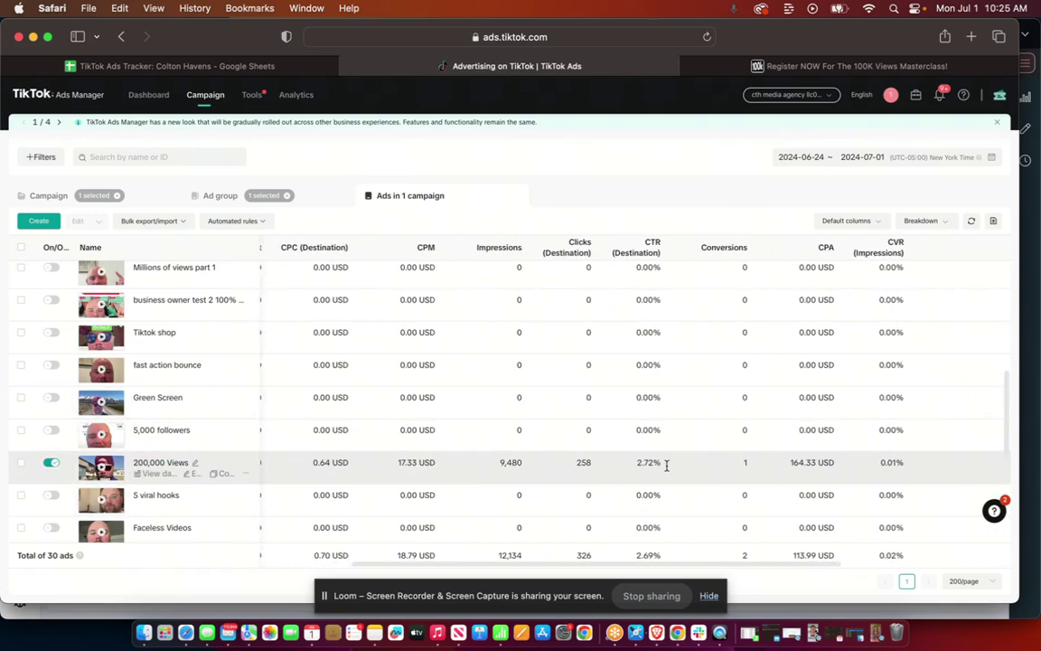
pyautogui.scroll(-8, 745, 467)
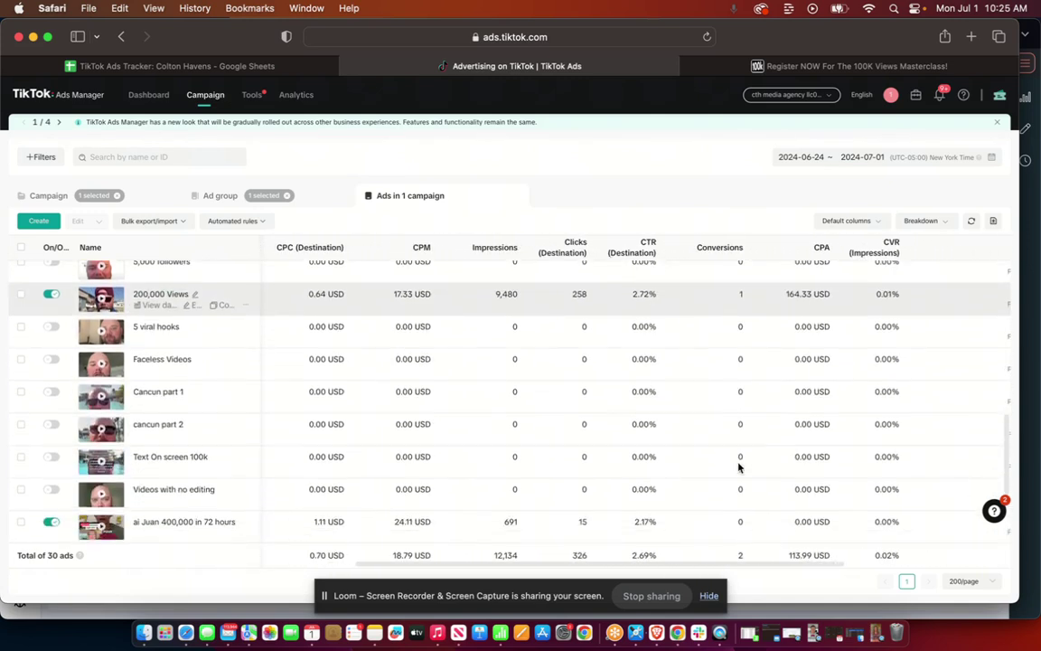
pyautogui.hscroll(-5, 738, 465)
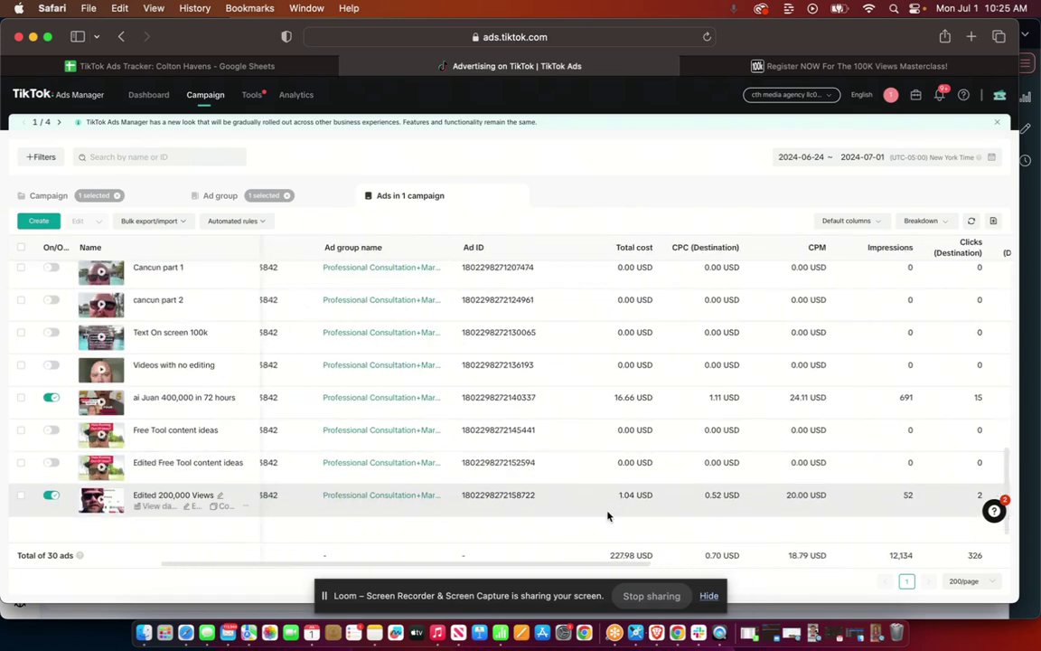
pyautogui.hscroll(5, 595, 407)
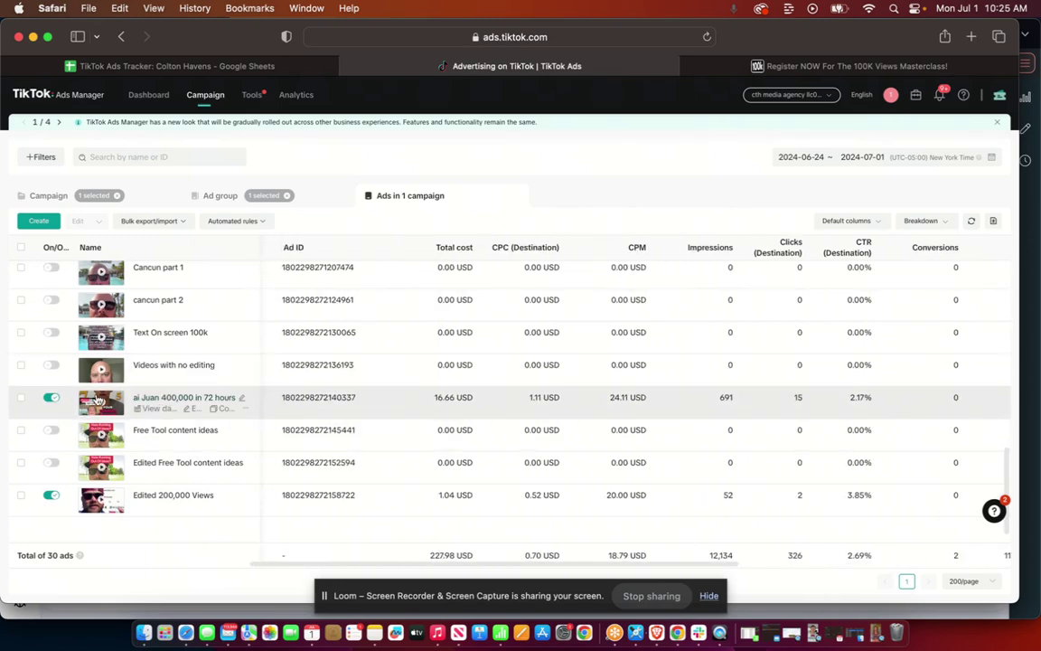
# Replace the ad group selection with "Open+25 to 55+" and view its ads' cost, conversions and CPA.
pyautogui.click(216, 201)
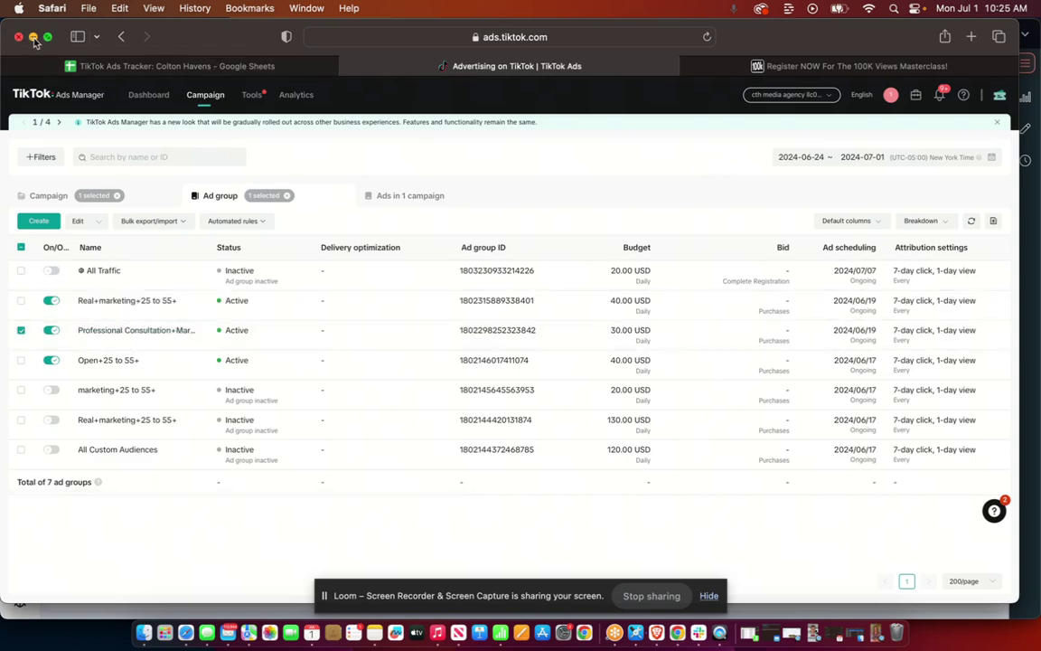
pyautogui.click(20, 332)
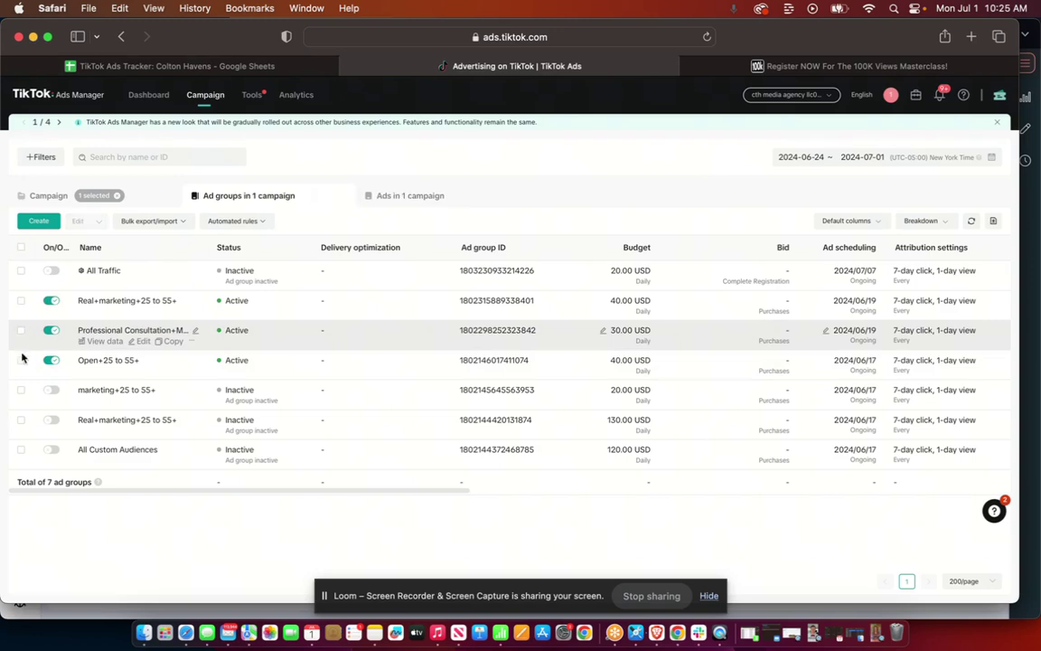
pyautogui.click(21, 361)
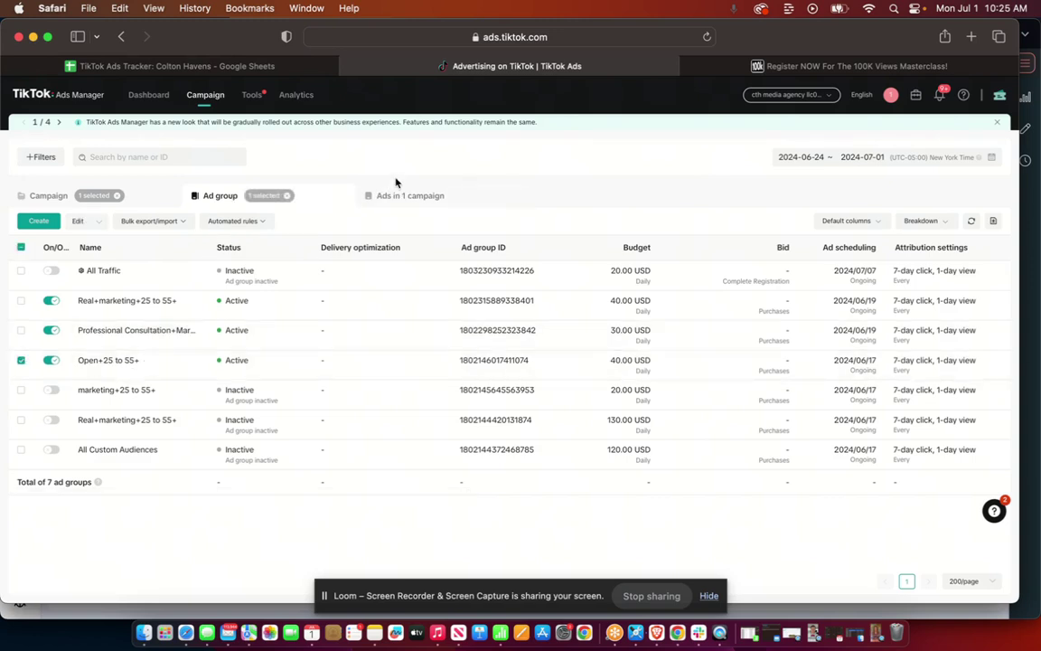
pyautogui.click(398, 196)
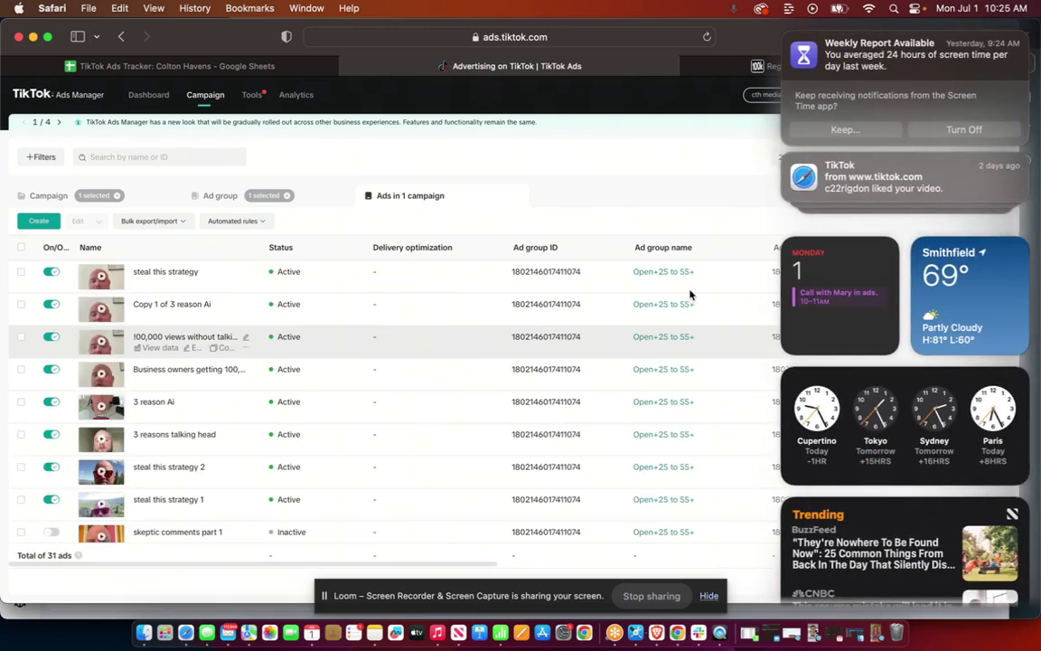
pyautogui.click(690, 295)
pyautogui.hscroll(5, 642, 365)
pyautogui.hscroll(6, 642, 365)
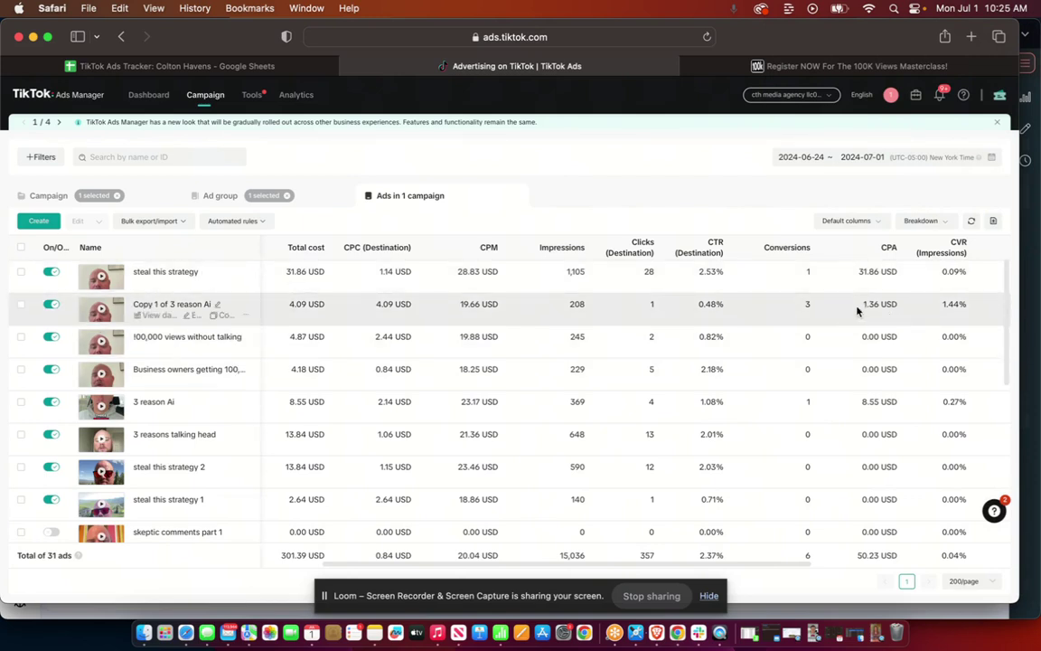
# Check the CPA of the "Copy 1 of 3 reason Ai" ad, play part of its video preview, and close it.
pyautogui.moveTo(862, 305); pyautogui.dragTo(891, 304)
pyautogui.click(100, 307)
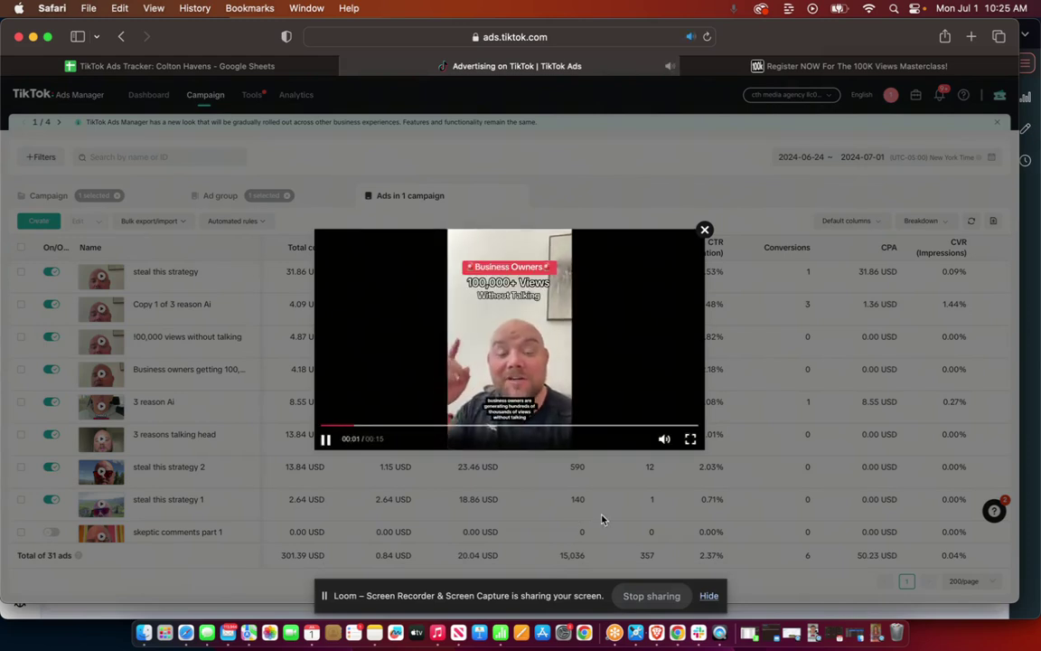
pyautogui.click(326, 440)
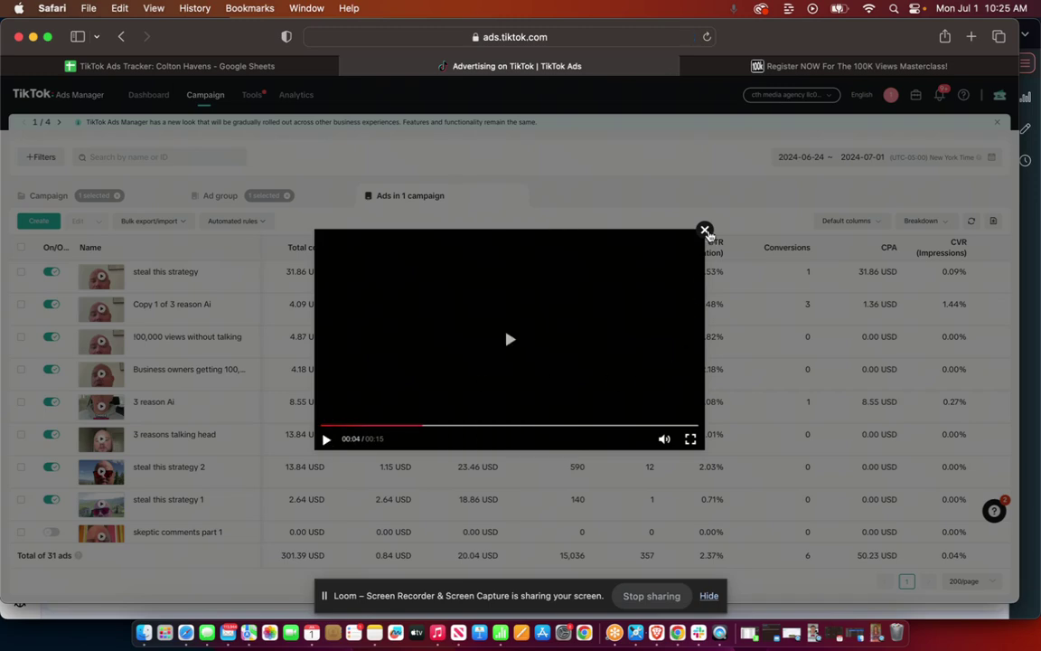
pyautogui.click(705, 230)
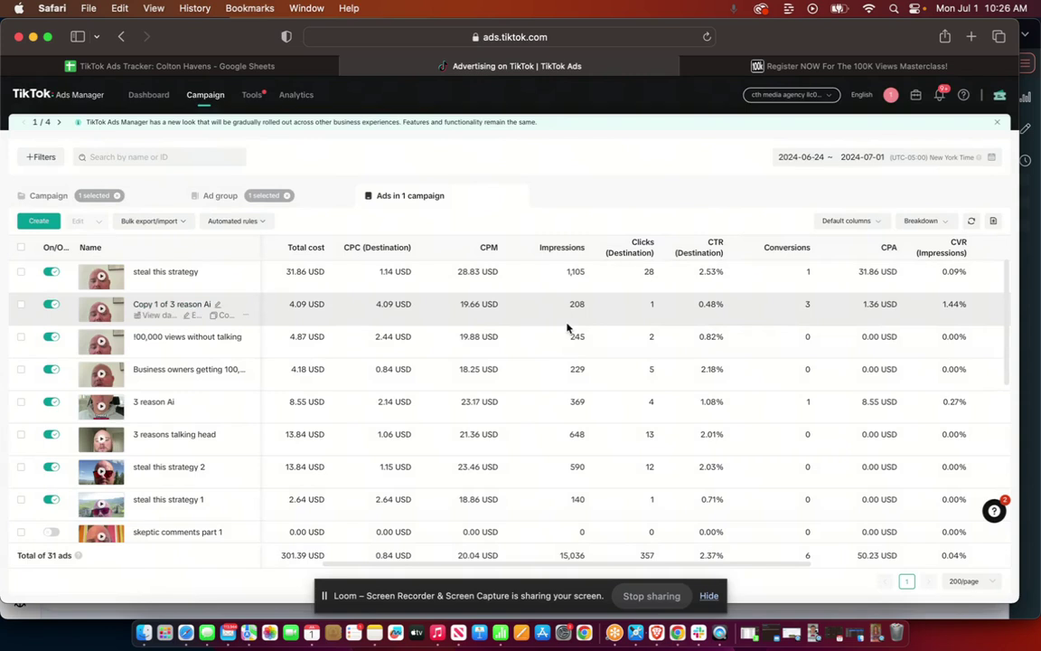
# Compare the clicks and conversions of the remaining ads, checking the conversions of "3 reason Ai".
pyautogui.doubleClick(696, 343)
pyautogui.scroll(-1, 821, 387)
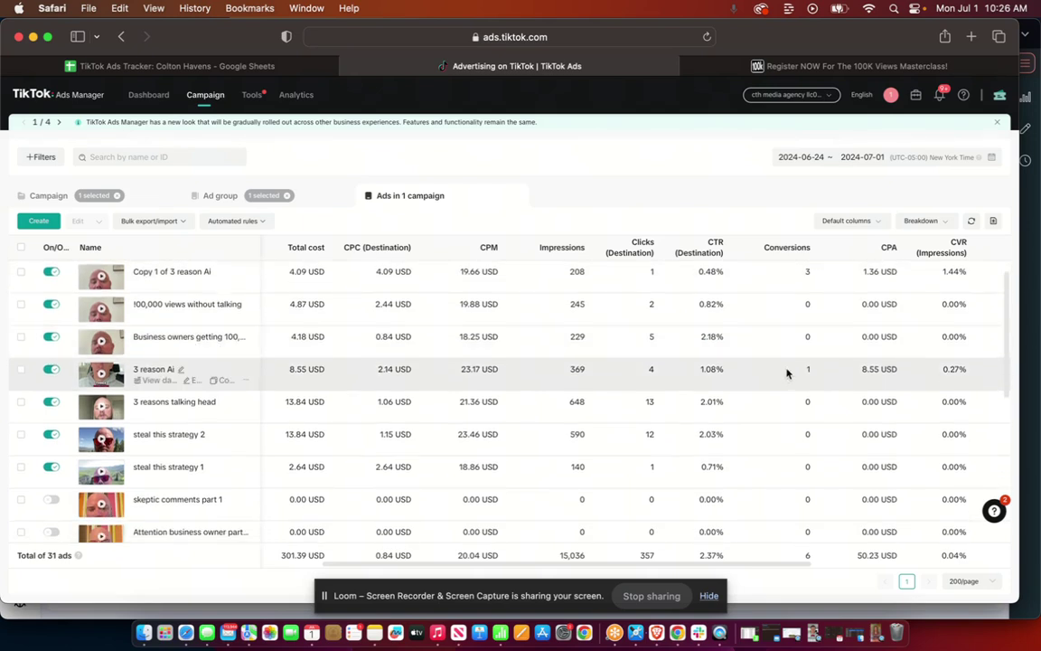
pyautogui.moveTo(786, 373); pyautogui.dragTo(839, 372)
pyautogui.scroll(-2, 708, 395)
pyautogui.scroll(3, 709, 395)
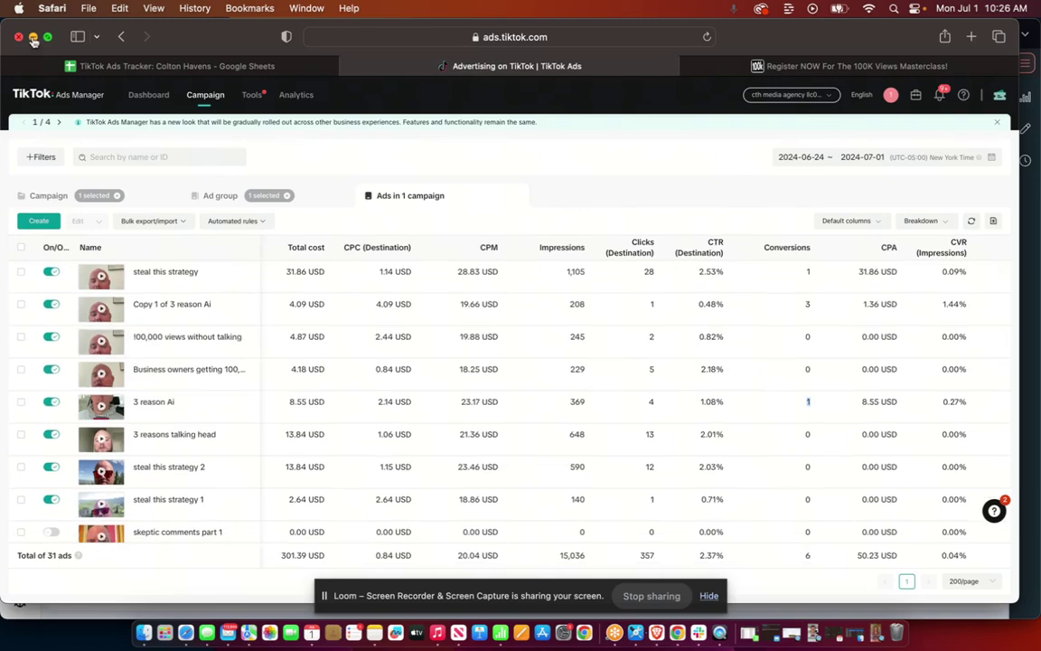
# Minimize the TikTok and Facebook ads windows and open the 100K Views Accelerator Coaching Program page in a new Chrome tab.
pyautogui.click(33, 38)
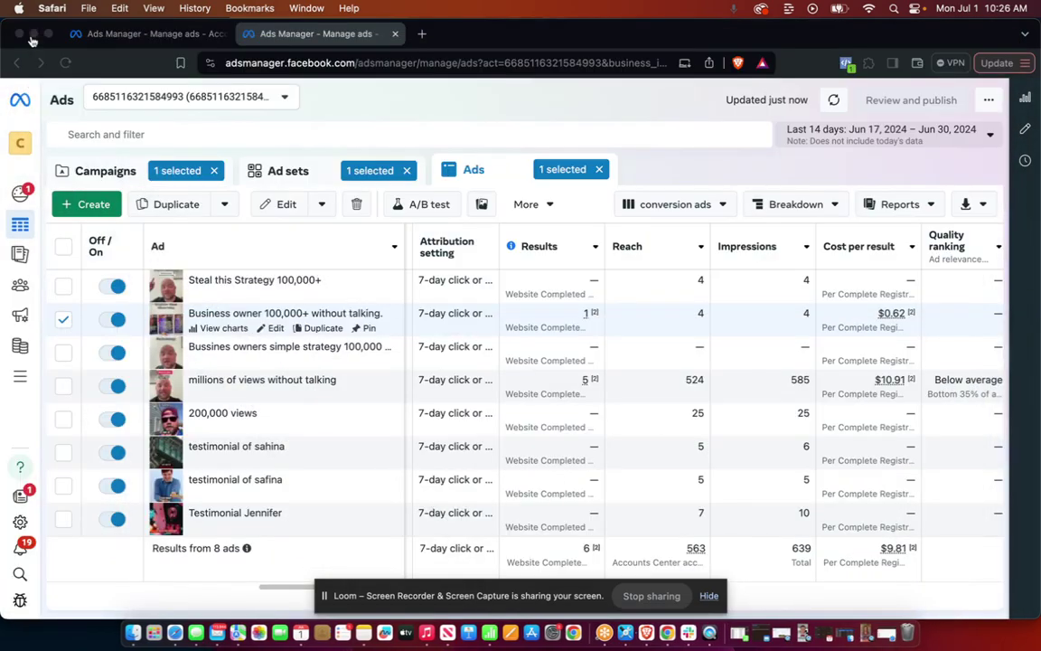
pyautogui.click(35, 38)
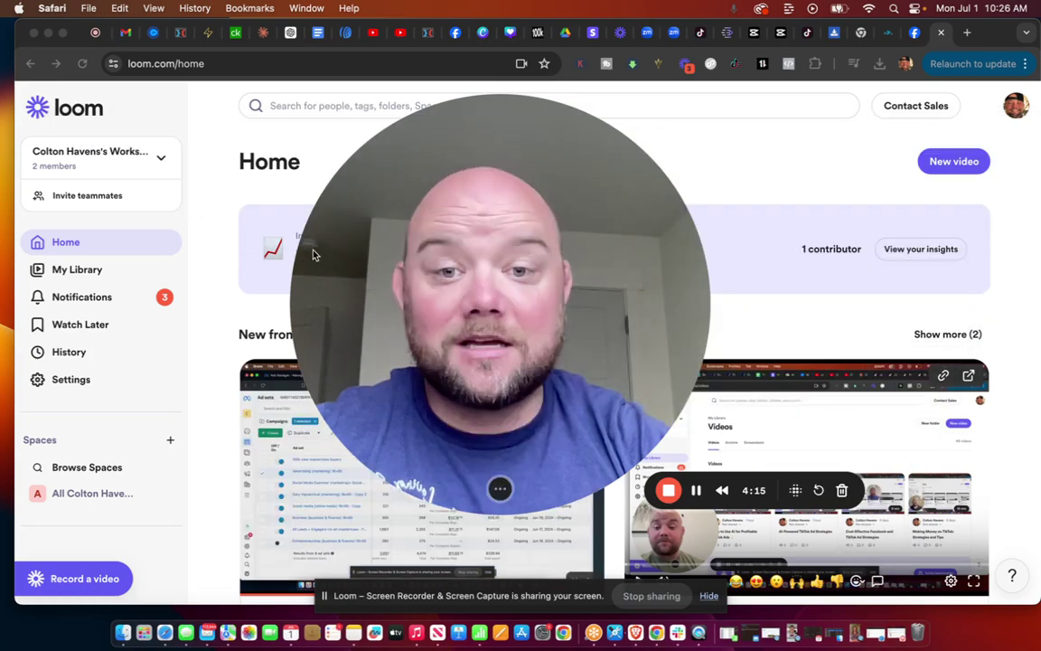
pyautogui.click(967, 34)
pyautogui.write('coah')
pyautogui.press('BackSpace')
pyautogui.press('BackSpace')
pyautogui.press('BackSpace')
pyautogui.press('BackSpace')
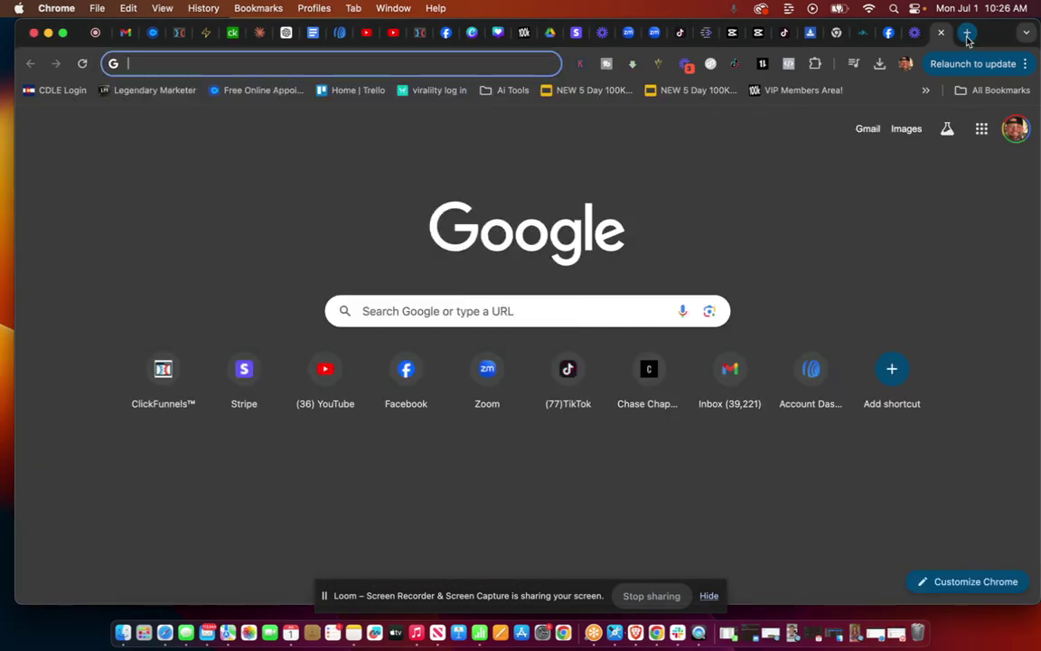
pyautogui.write('coa')
pyautogui.press('Return')
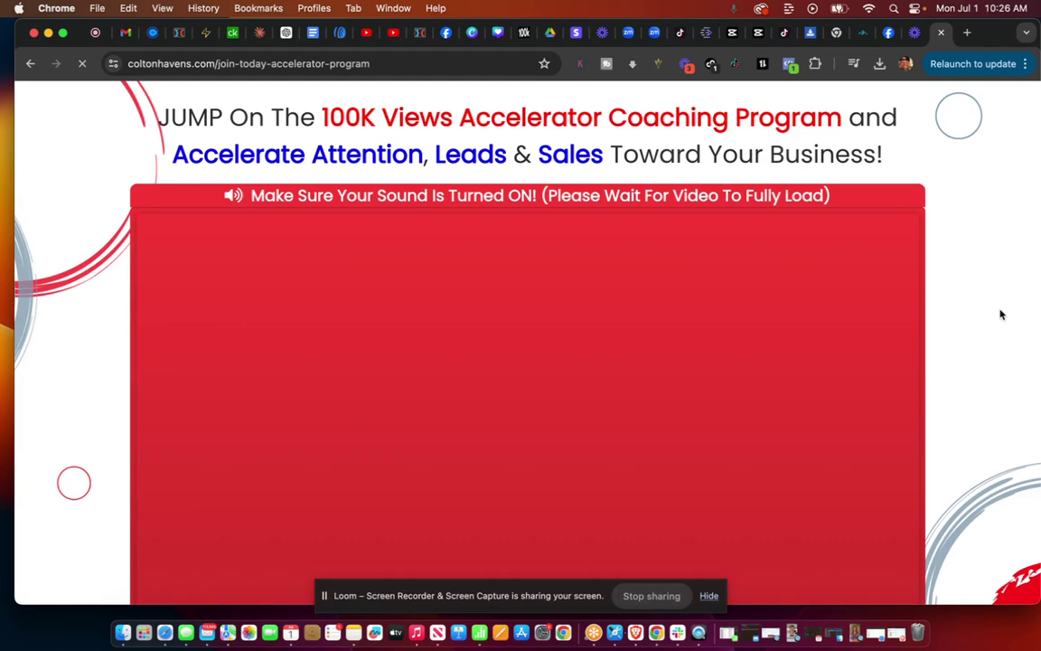
# Look over the accelerator program page's included items, payment plans and sales video.
pyautogui.scroll(-5, 547, 352)
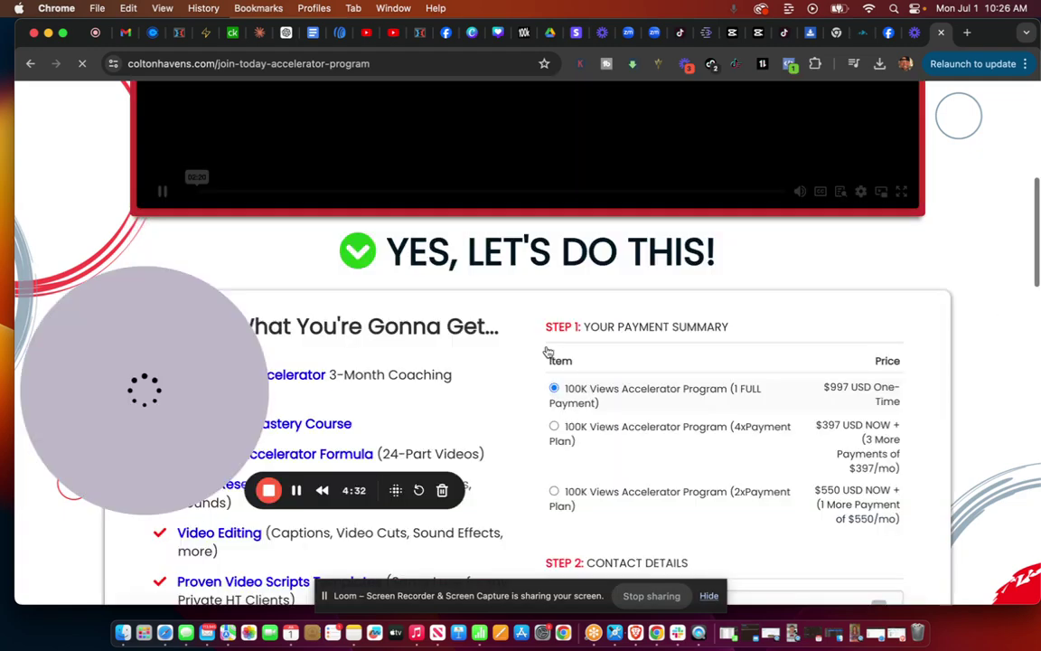
pyautogui.scroll(-2, 542, 357)
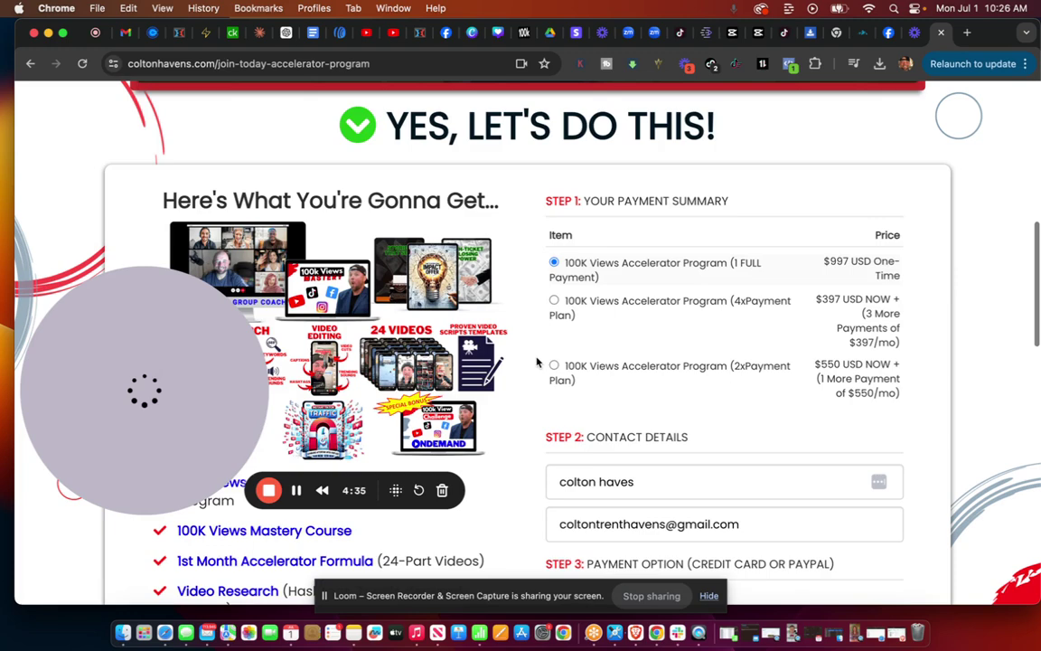
pyautogui.scroll(5, 536, 362)
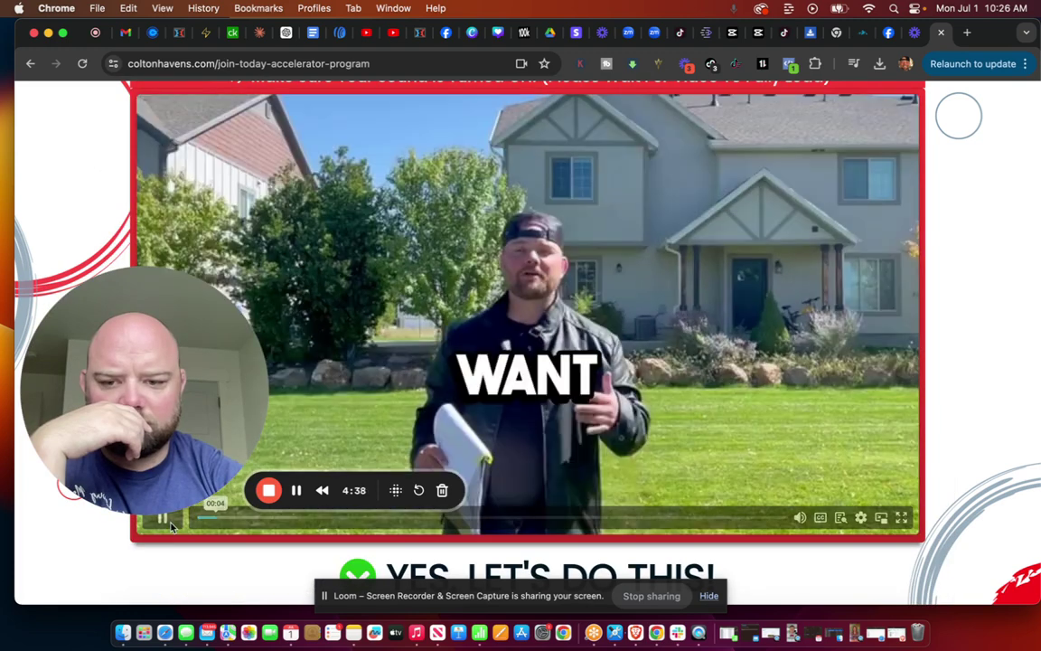
pyautogui.moveTo(171, 488); pyautogui.dragTo(171, 368)
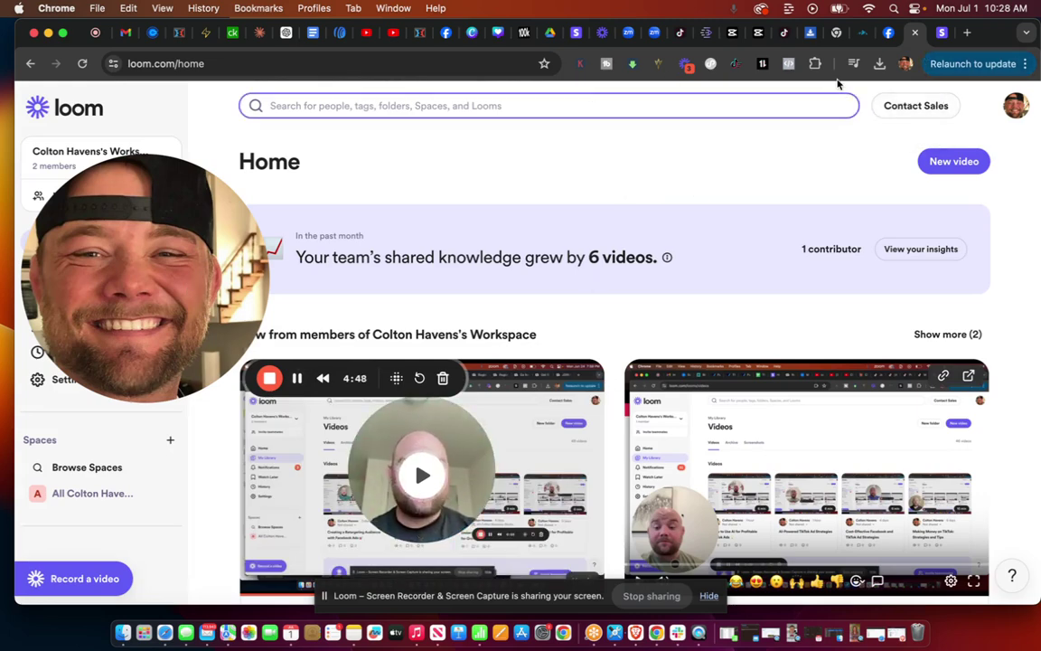
# Show the Stripe checkout page for the Facebook Ads mini course Beta with its description uncovered, and close its tab.
pyautogui.click(940, 33)
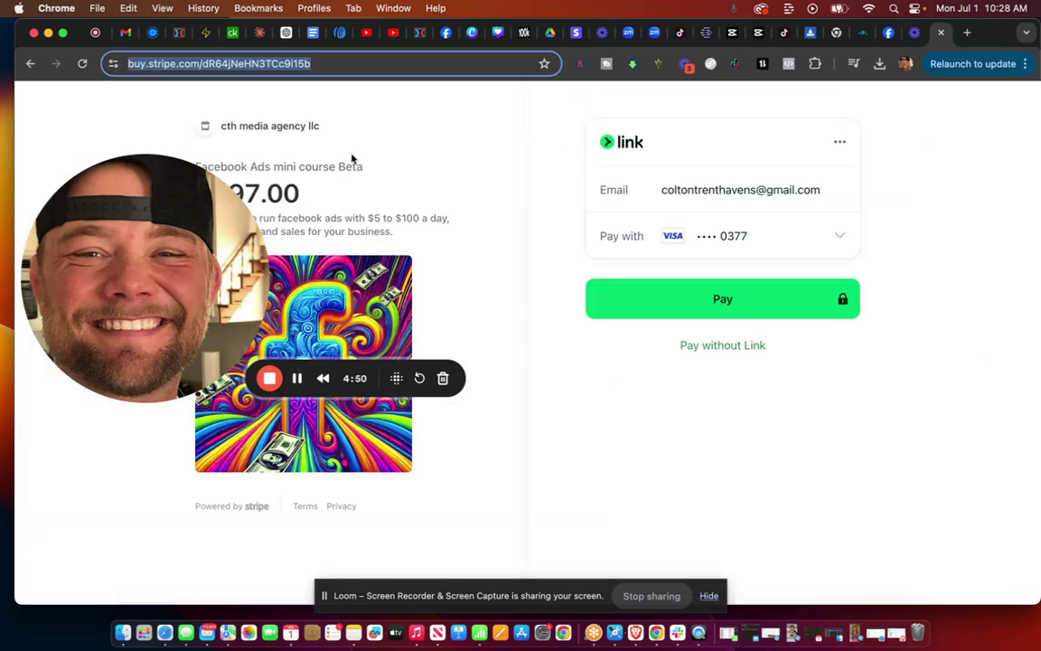
pyautogui.moveTo(137, 254); pyautogui.dragTo(815, 469)
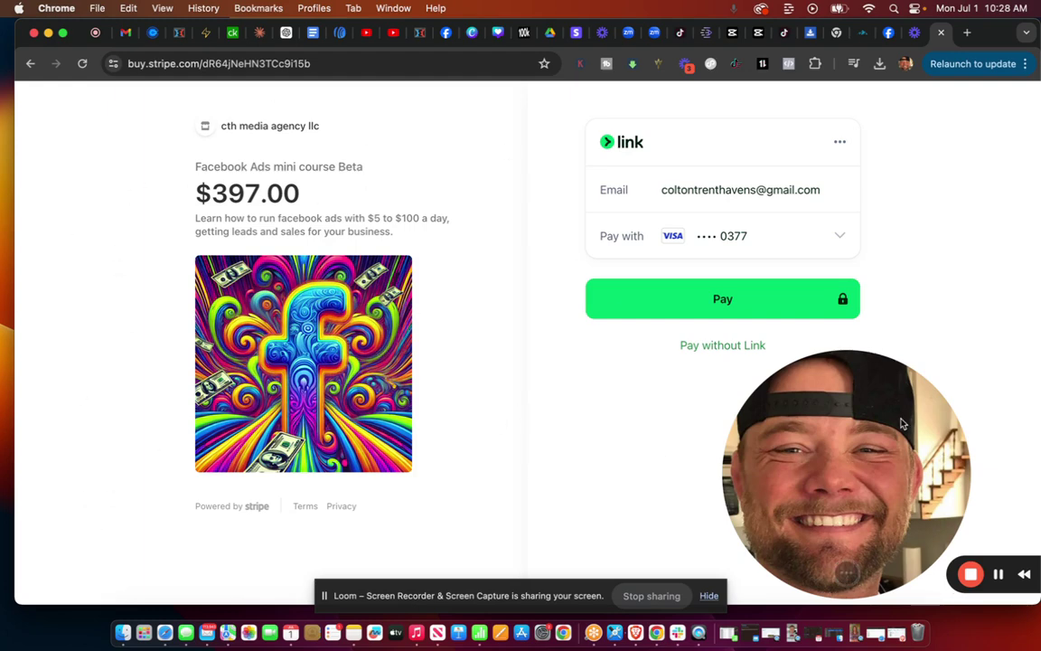
pyautogui.moveTo(901, 423); pyautogui.dragTo(279, 268)
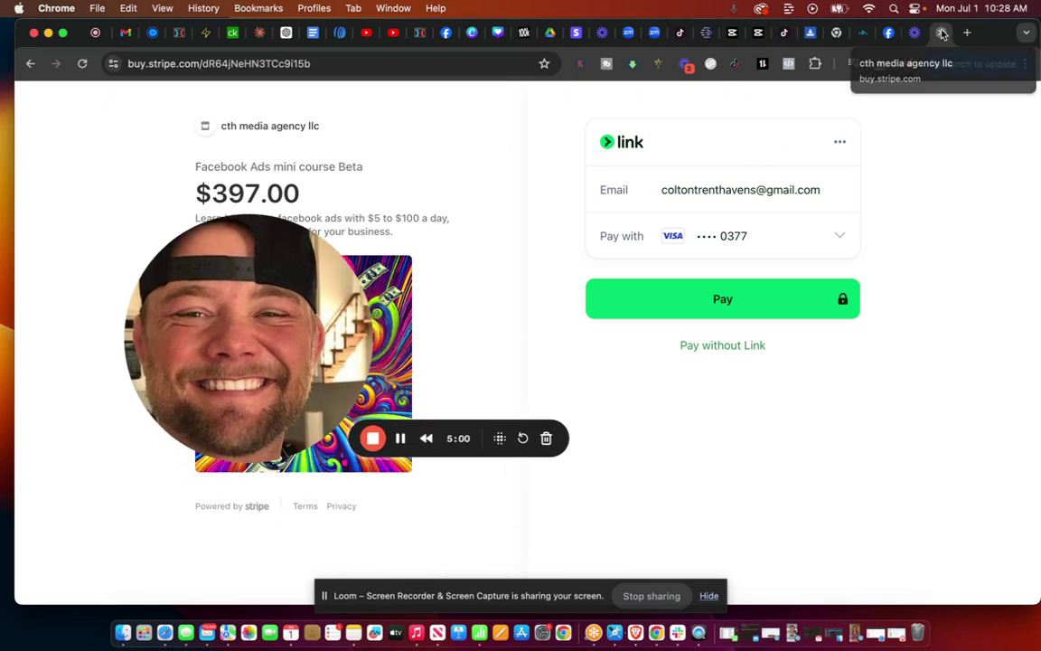
pyautogui.click(941, 33)
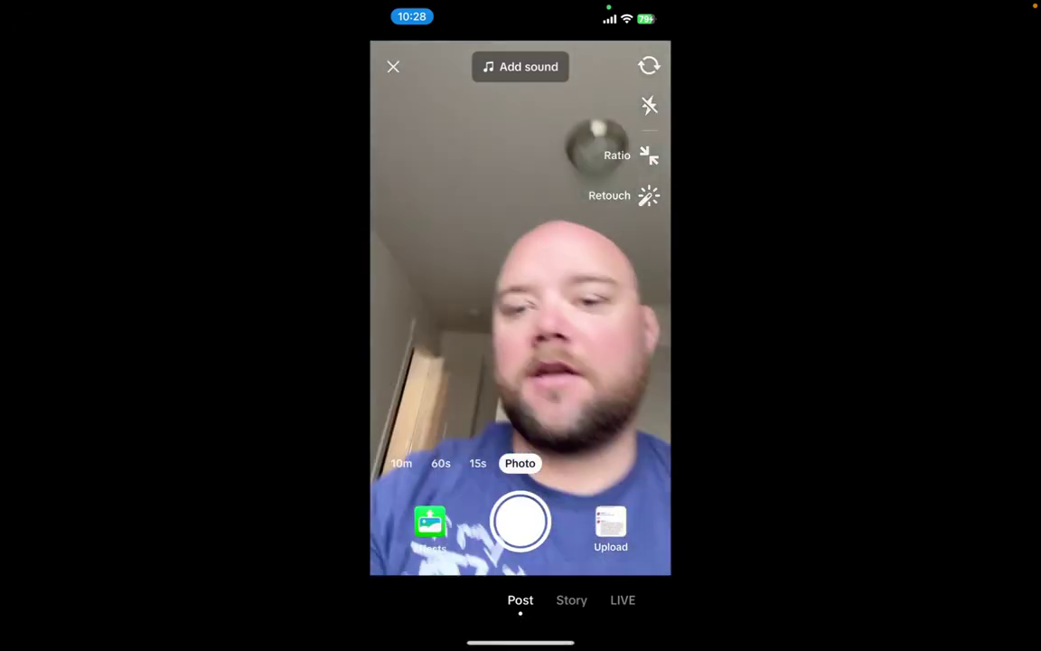
# Switch to the mirrored phone's TikTok camera, record a clip of about 2 seconds in 15s mode, and exit the mirrored view.
pyautogui.click(475, 466)
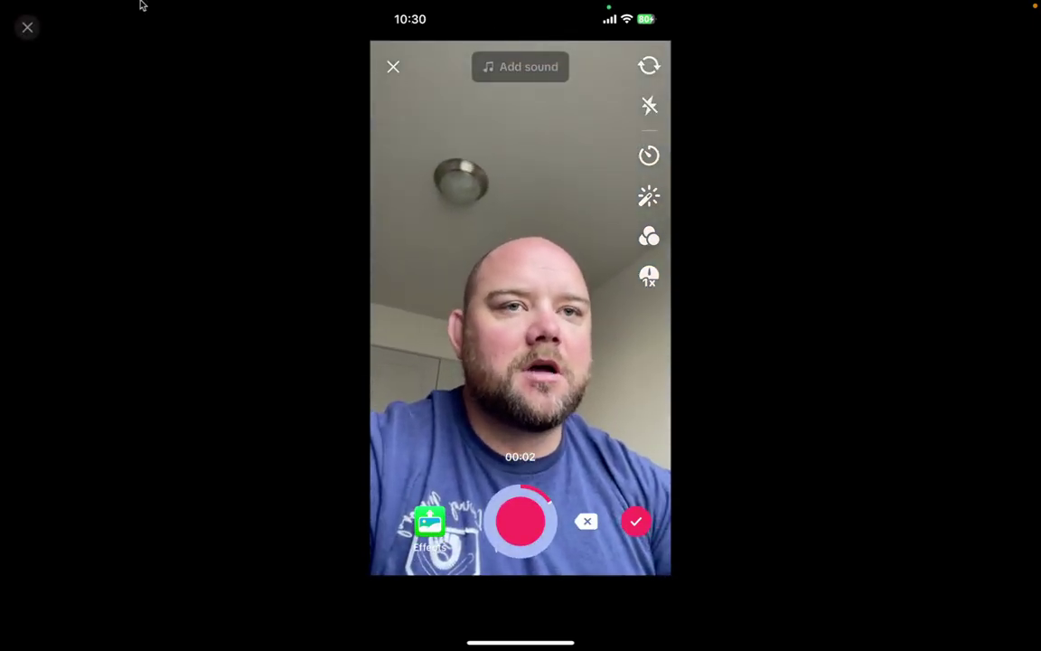
pyautogui.click(28, 31)
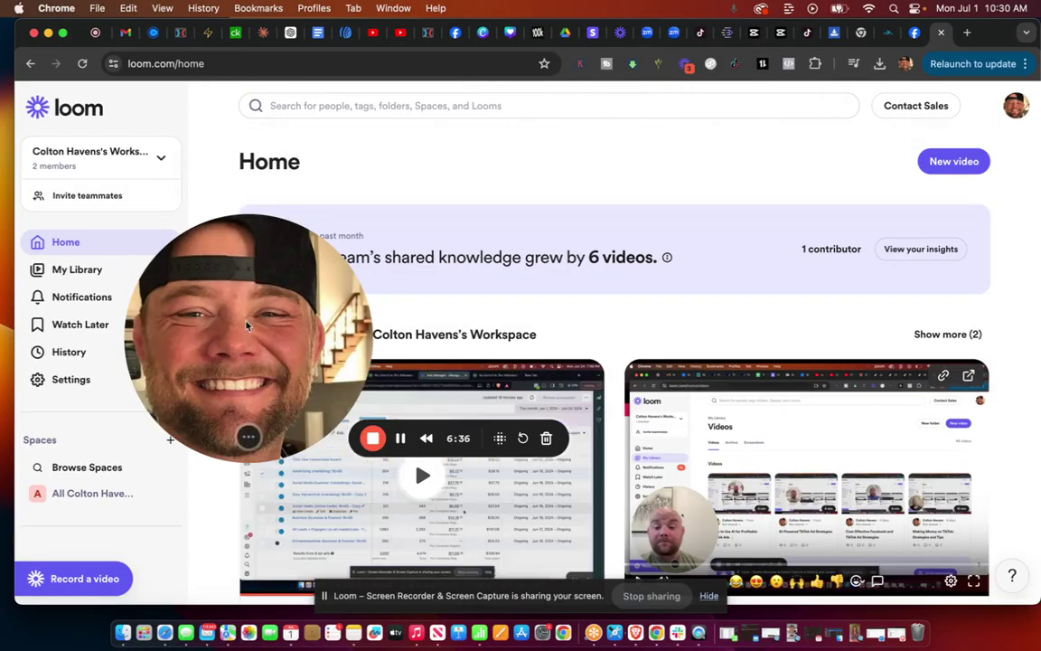
pyautogui.moveTo(282, 405); pyautogui.dragTo(508, 374)
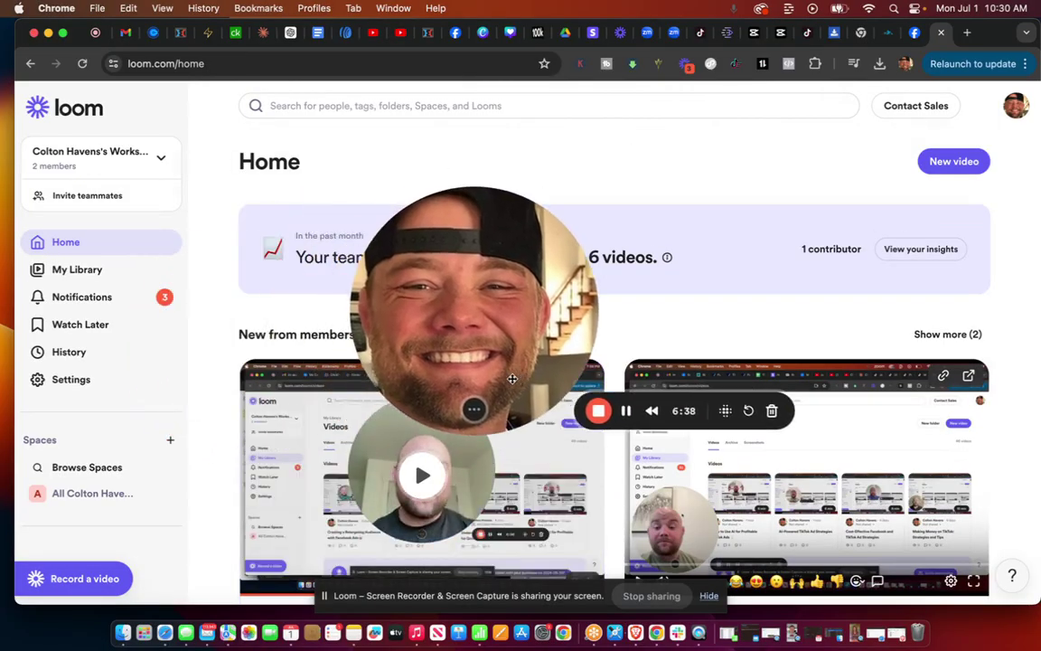